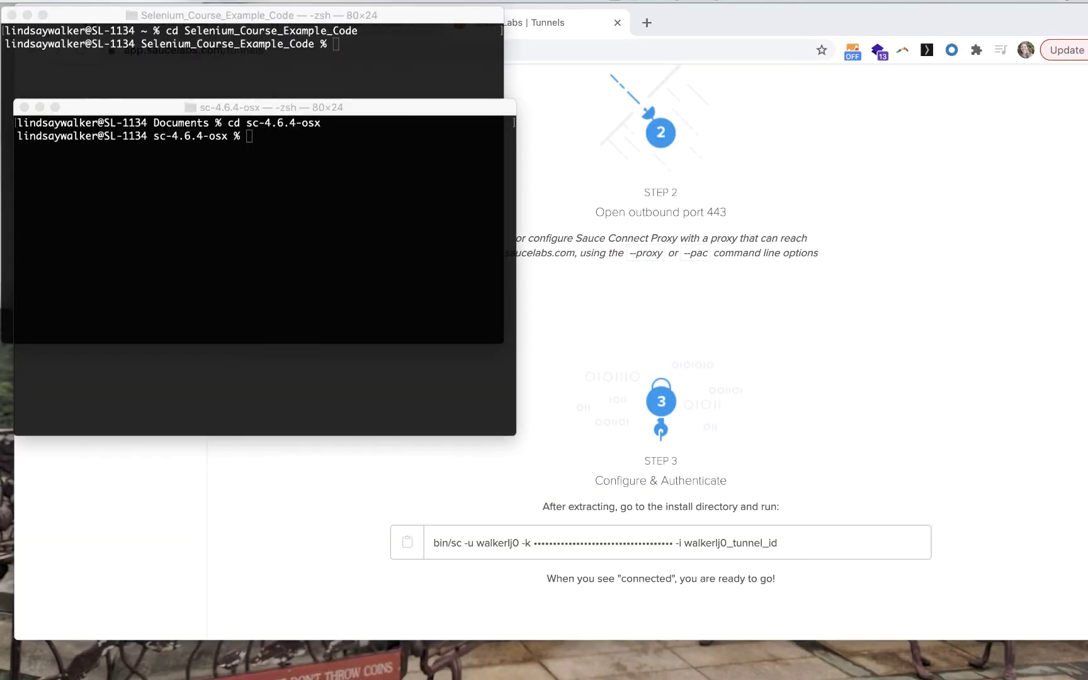
Step: Start the Sauce Connect tunnel by running the pasted bin/sc command in the sc-4.6.4-osx terminal
{"action": "left_click", "coordinate": [256, 145]}
{"action": "key", "text": "super+v"}
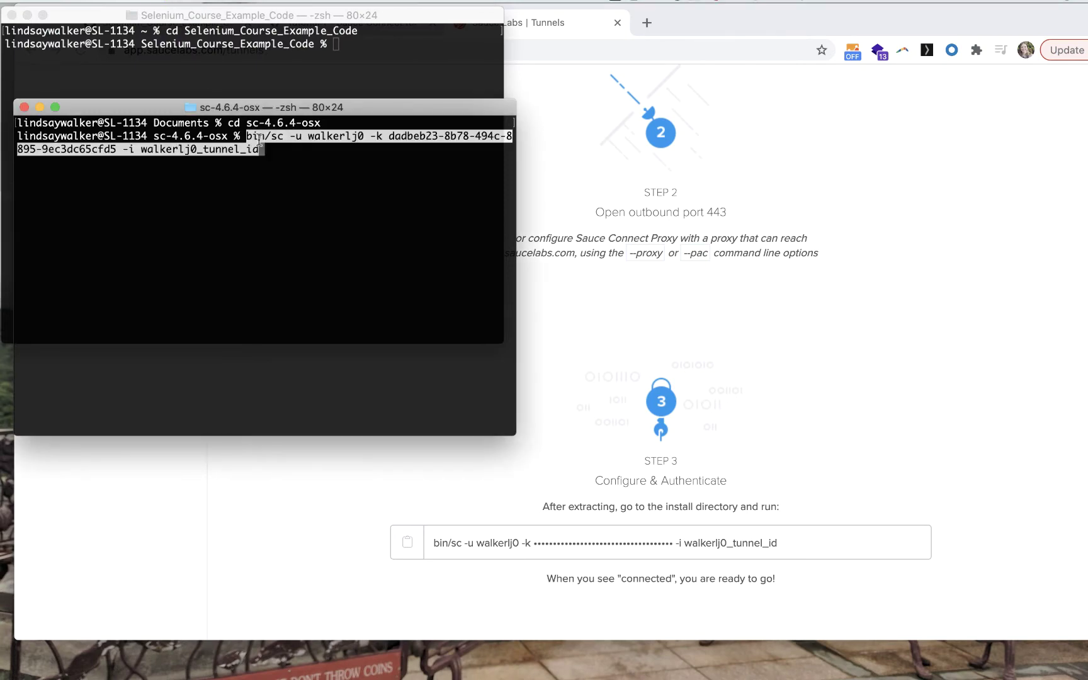
{"action": "key", "text": "Return"}
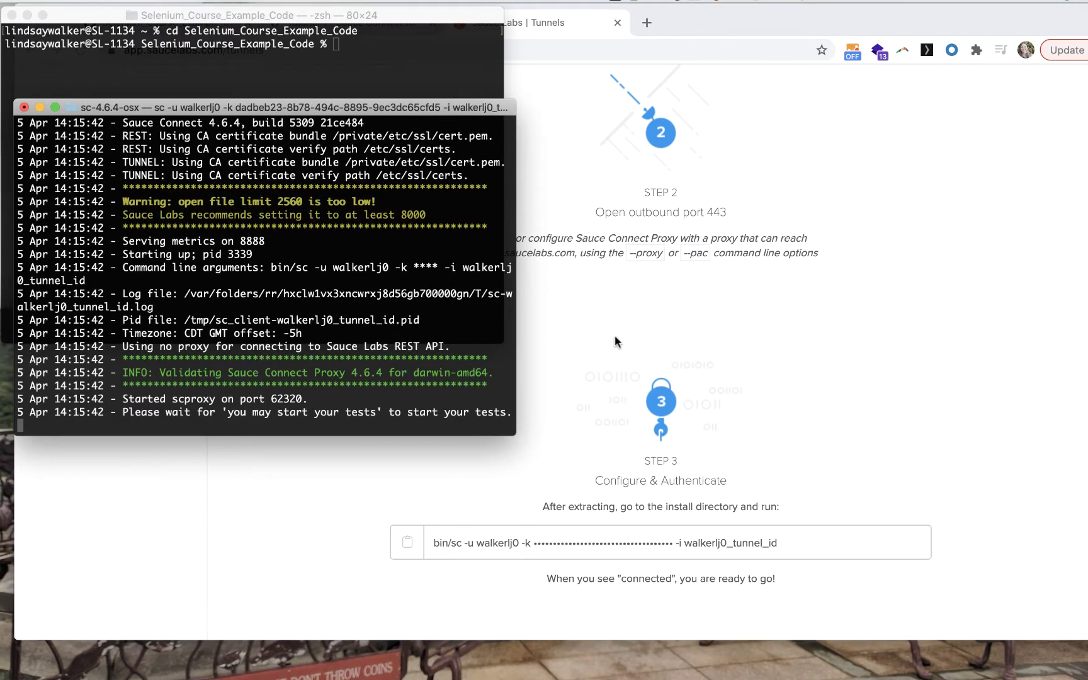
{"action": "scroll", "coordinate": [614, 337], "scroll_direction": "up", "scroll_amount": 5}
{"action": "scroll", "coordinate": [615, 337], "scroll_direction": "up", "scroll_amount": 3}
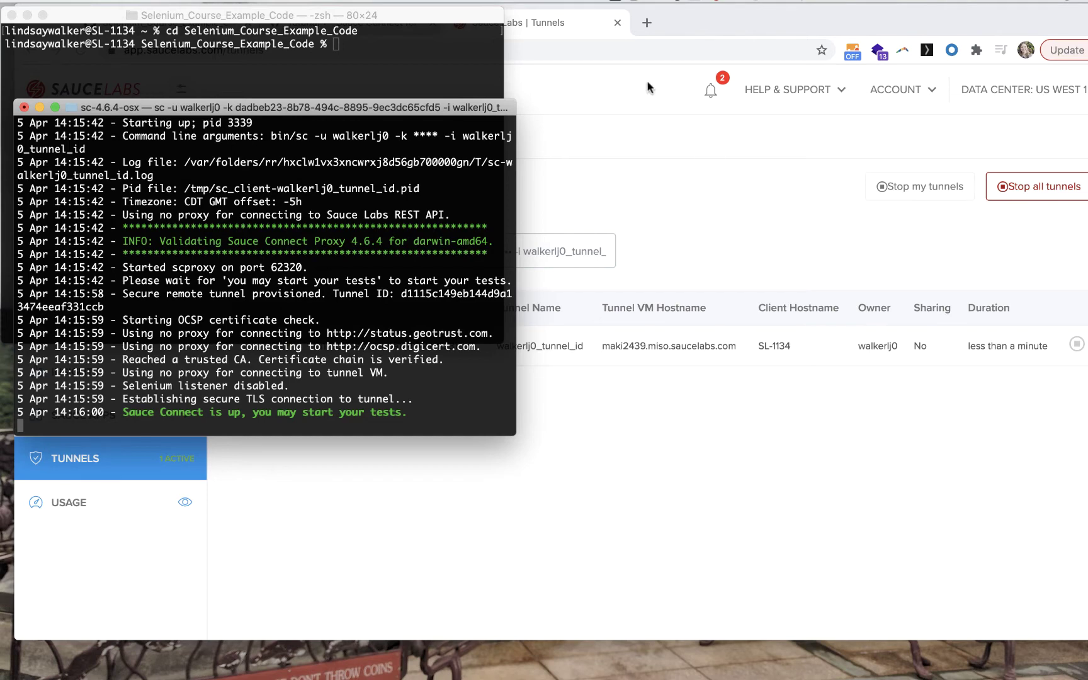
Step: Browse the GitHub repository to the java > Mod4 > 4.06 folder
{"action": "left_click", "coordinate": [571, 32]}
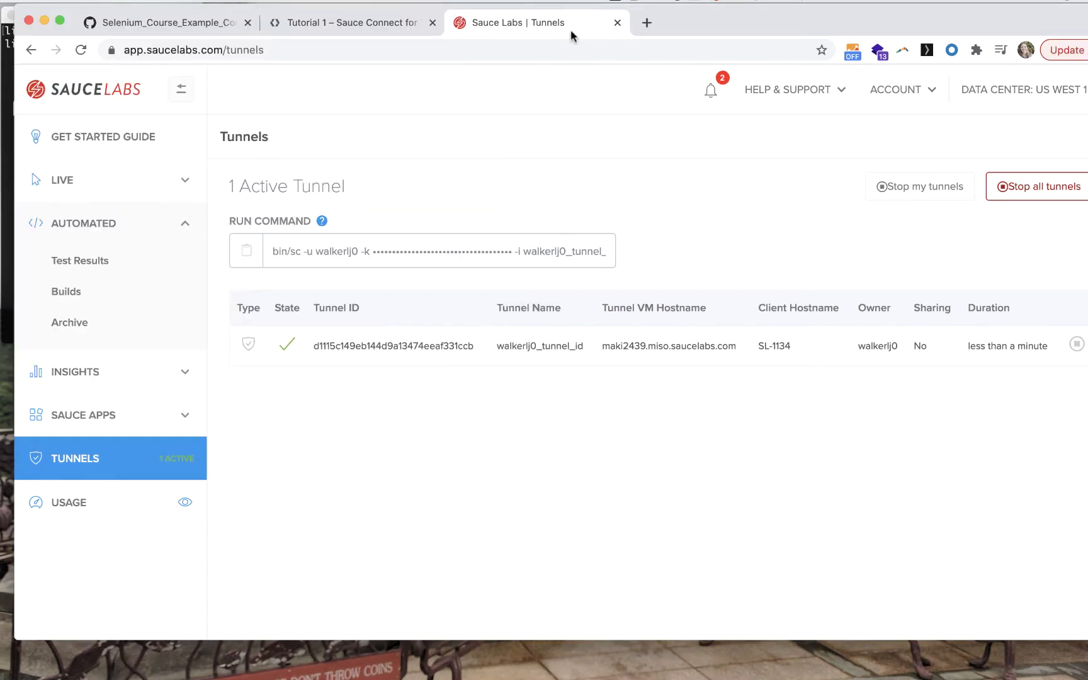
{"action": "left_click", "coordinate": [154, 31]}
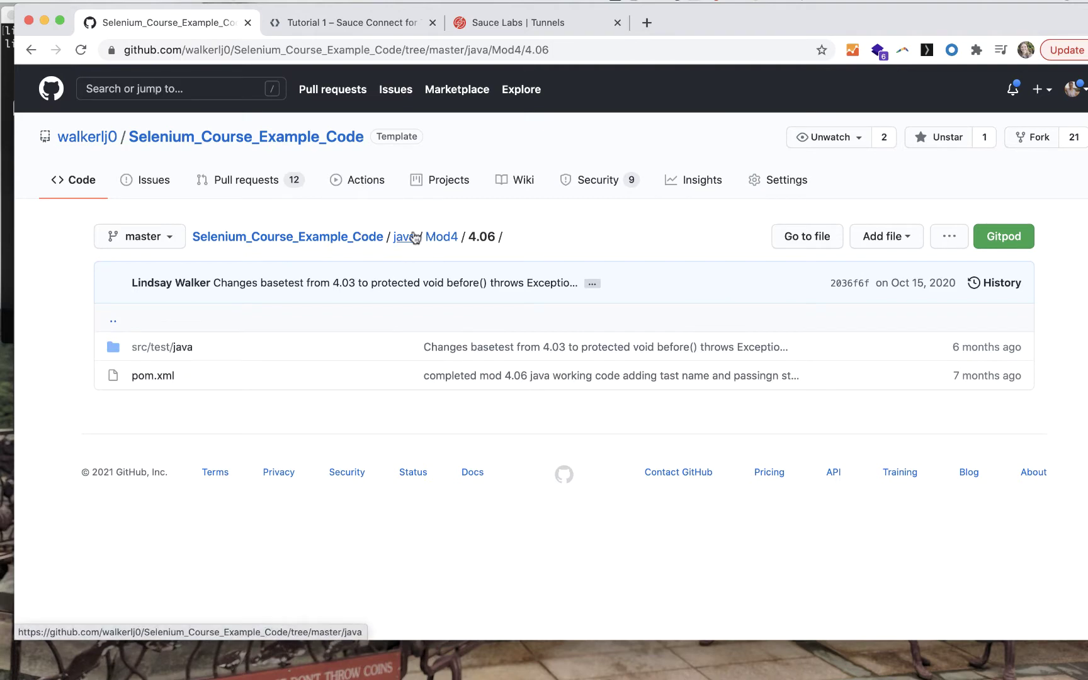
{"action": "left_click", "coordinate": [331, 239]}
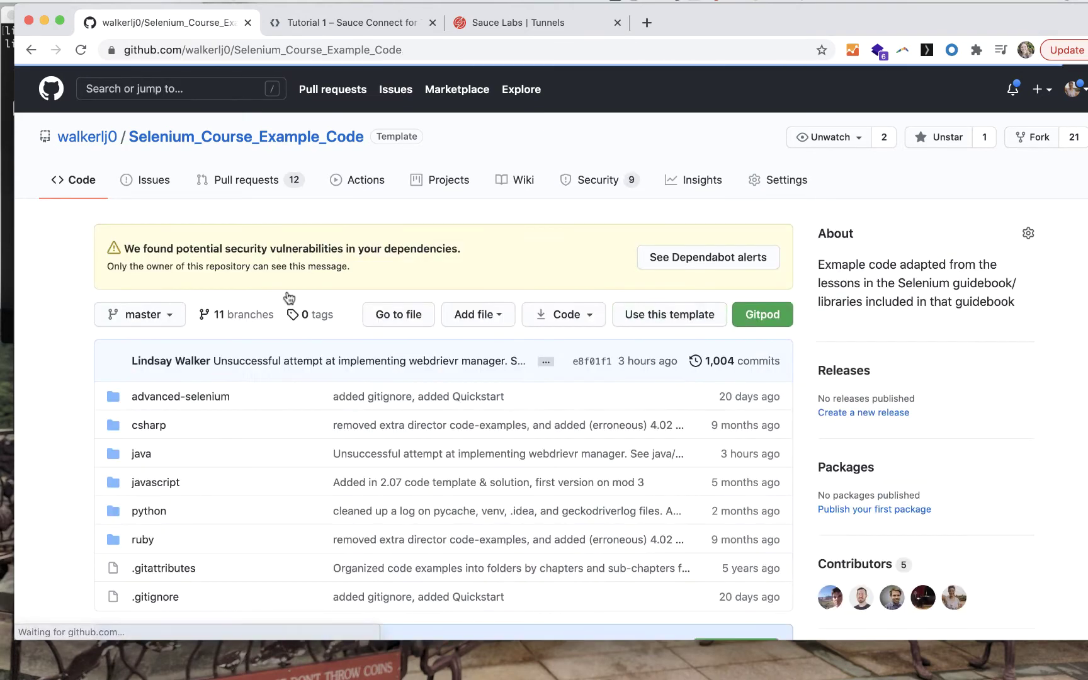
{"action": "left_click", "coordinate": [146, 383]}
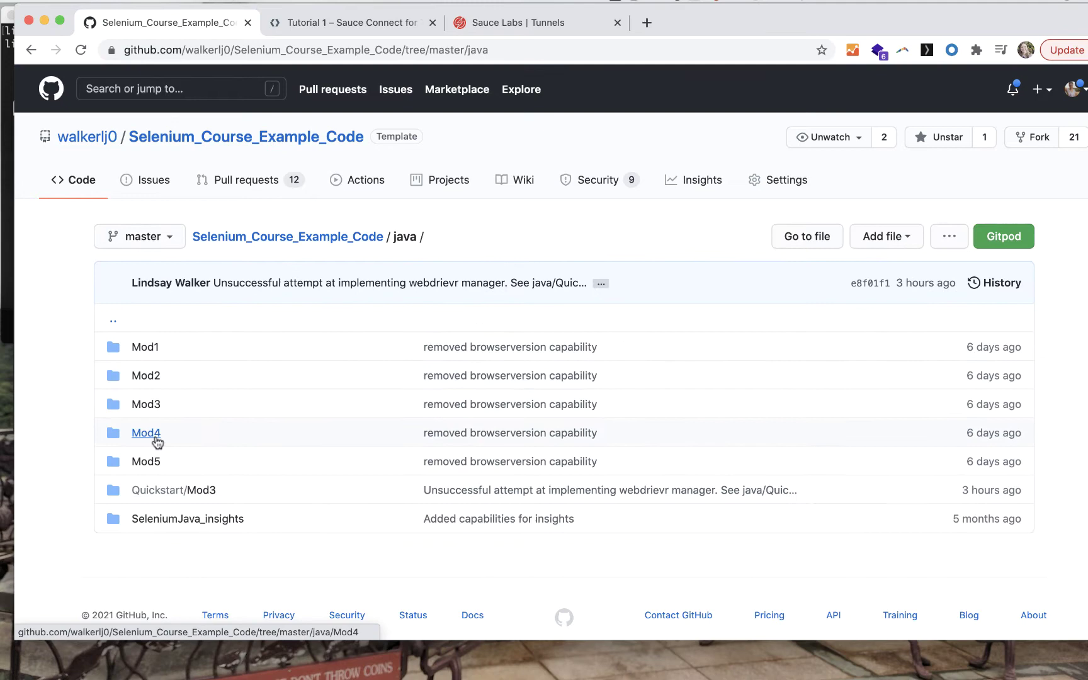
{"action": "left_click", "coordinate": [148, 434]}
{"action": "left_click", "coordinate": [145, 434]}
{"action": "left_click", "coordinate": [886, 236]}
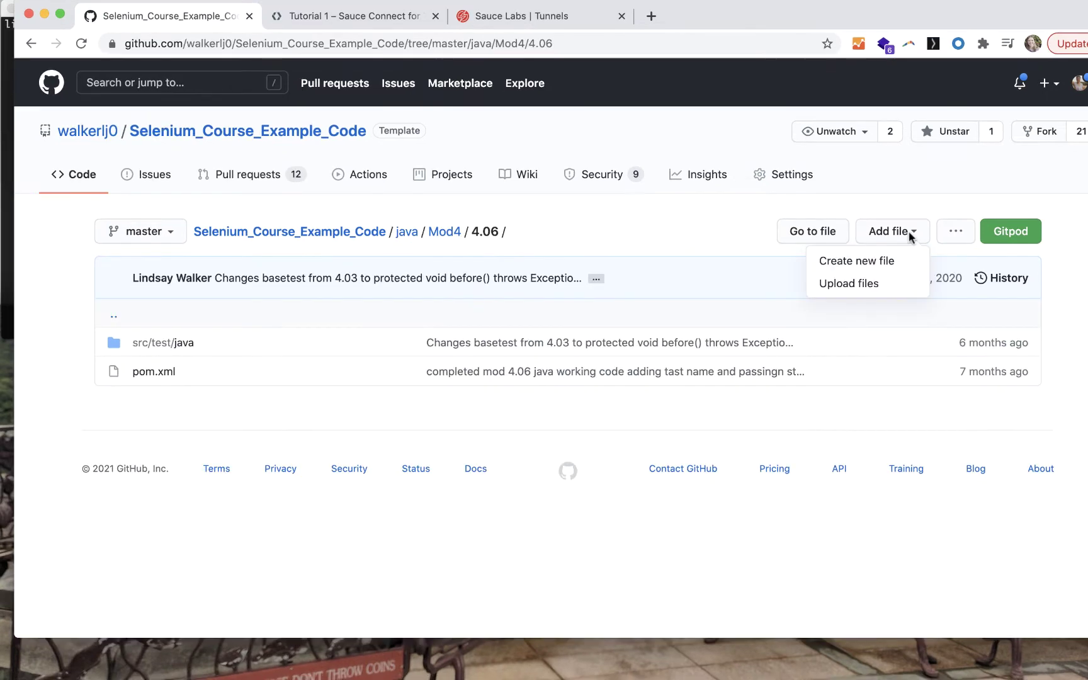
{"action": "left_click", "coordinate": [894, 201]}
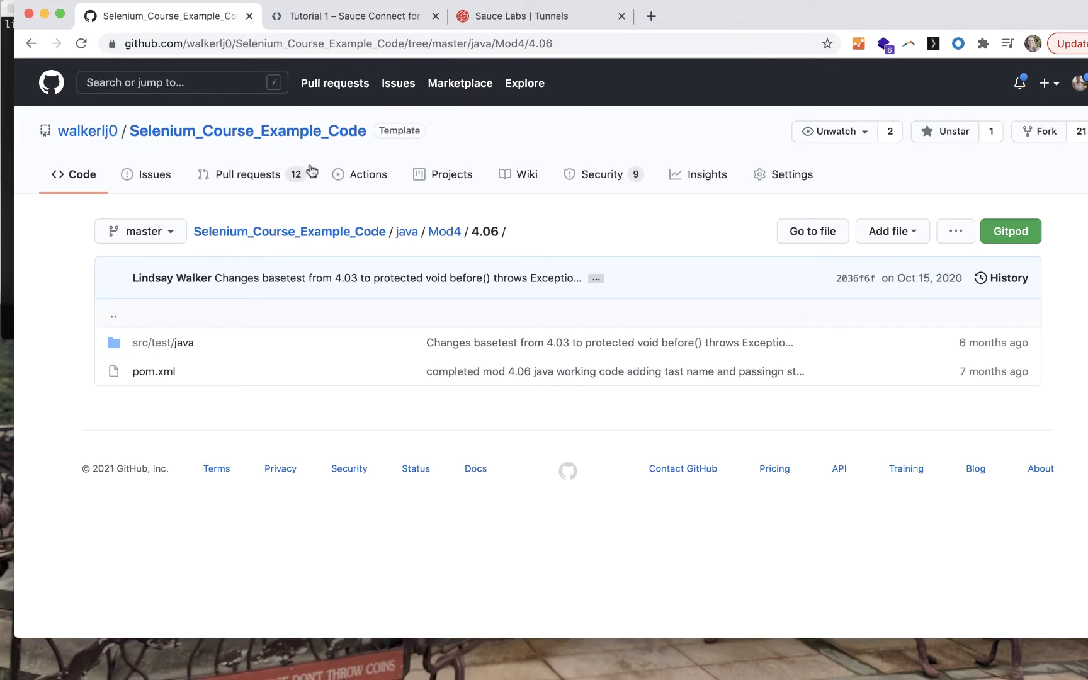
Step: Return to the repository root, show its clone options, and bring Terminal forward
{"action": "left_click", "coordinate": [292, 239]}
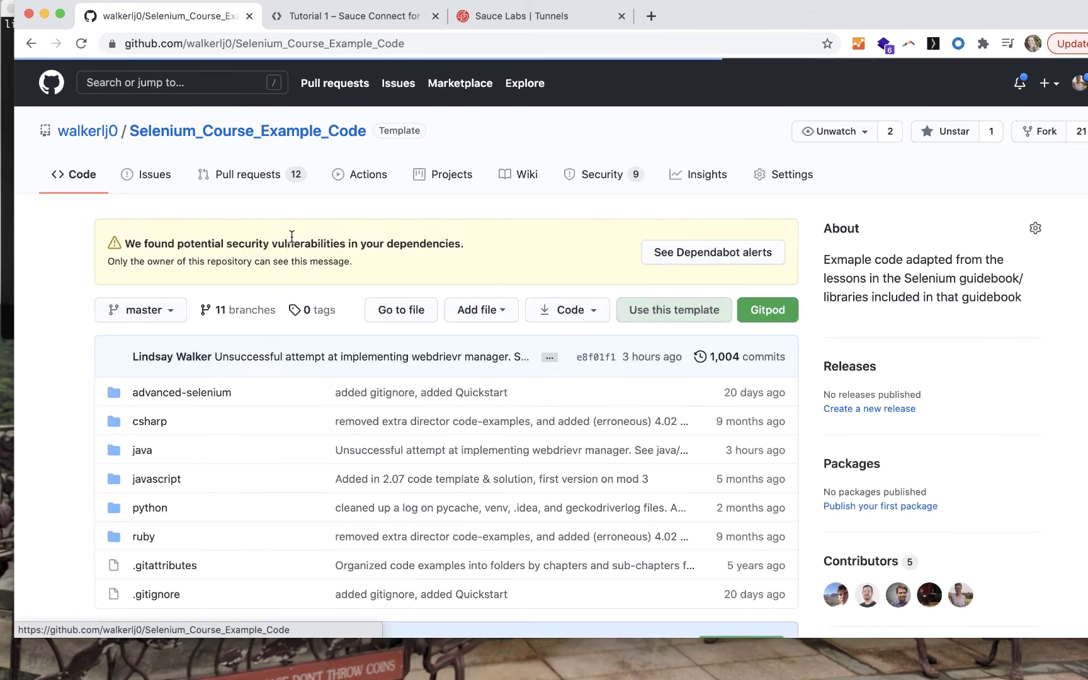
{"action": "left_click", "coordinate": [601, 311]}
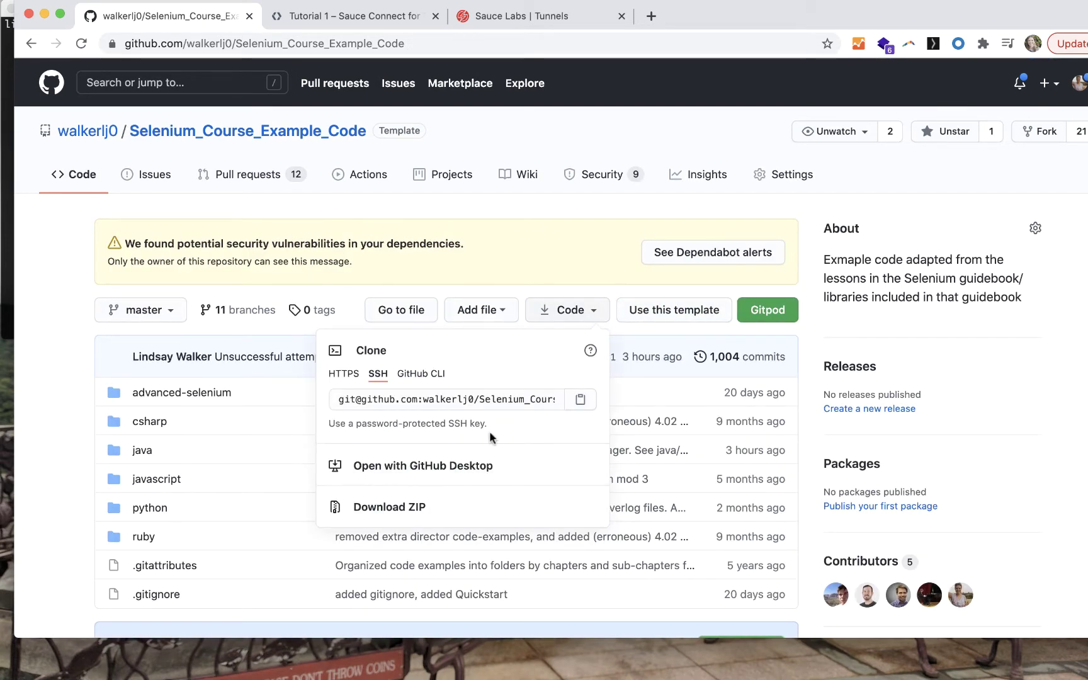
{"action": "left_click", "coordinate": [7, 88]}
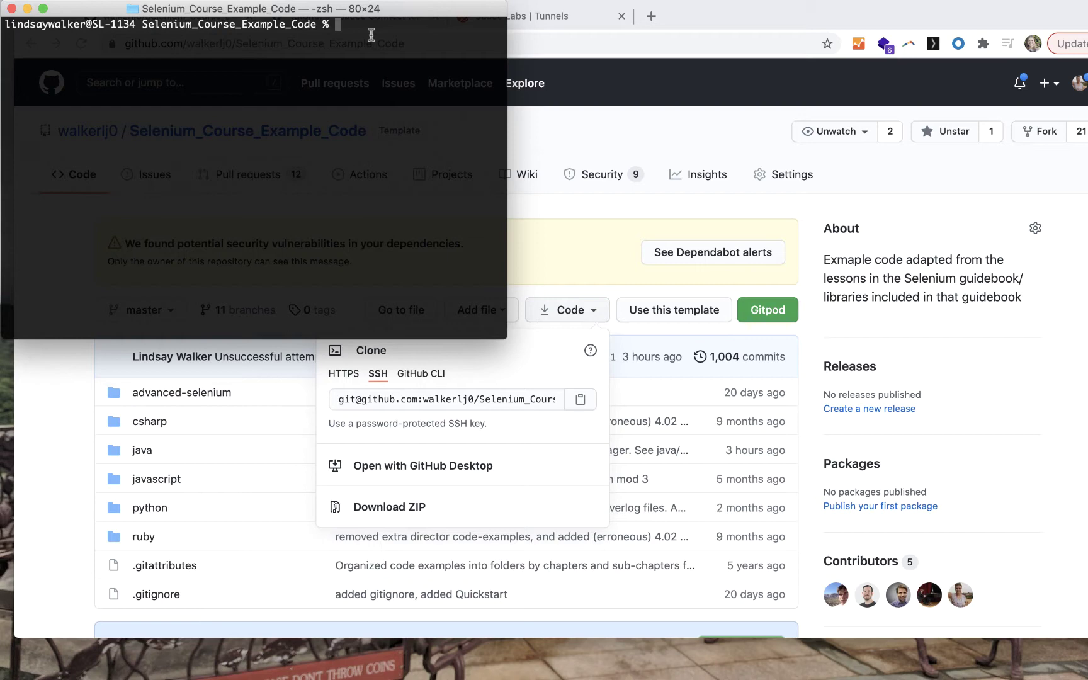
Step: Copy java/Mod4/4.06 to ~/Documents/sauceconnect_example, enter it, and run 'idea .'
{"action": "key", "text": "Up"}
{"action": "key", "text": "Up"}
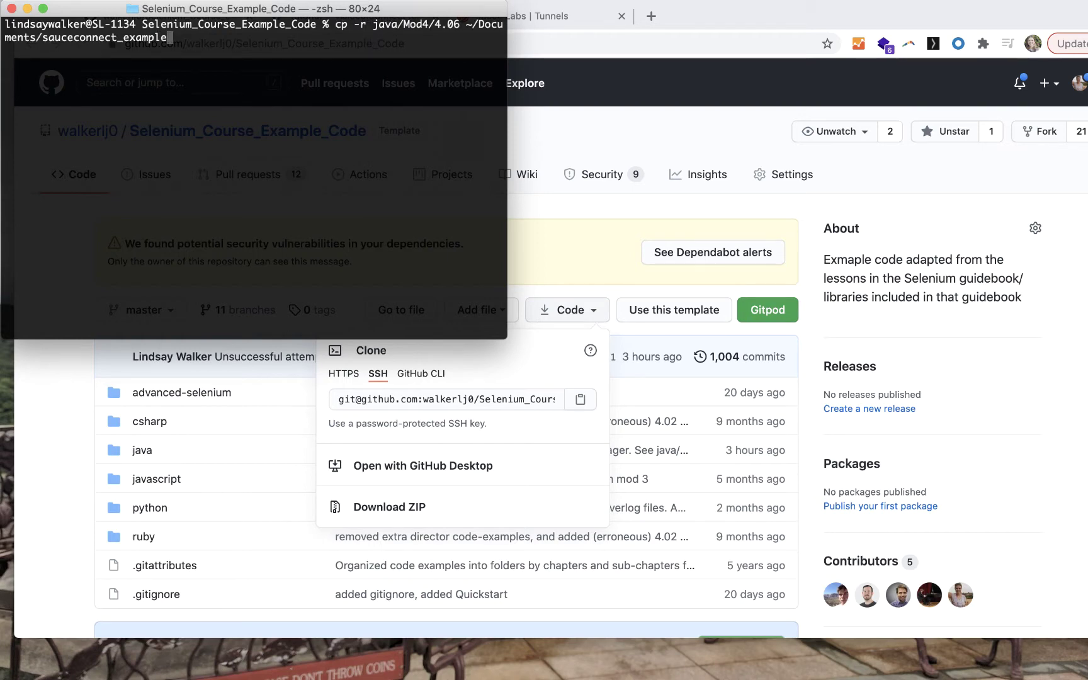
{"action": "key", "text": "super+plus"}
{"action": "key", "text": "super+plus"}
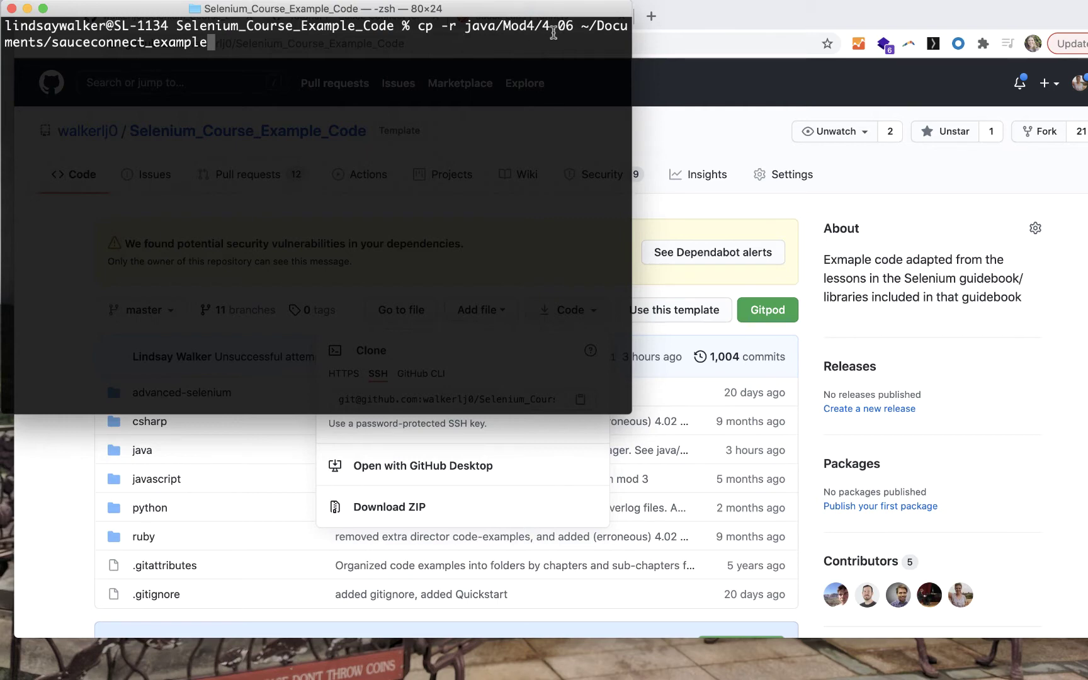
{"action": "key", "text": "Return"}
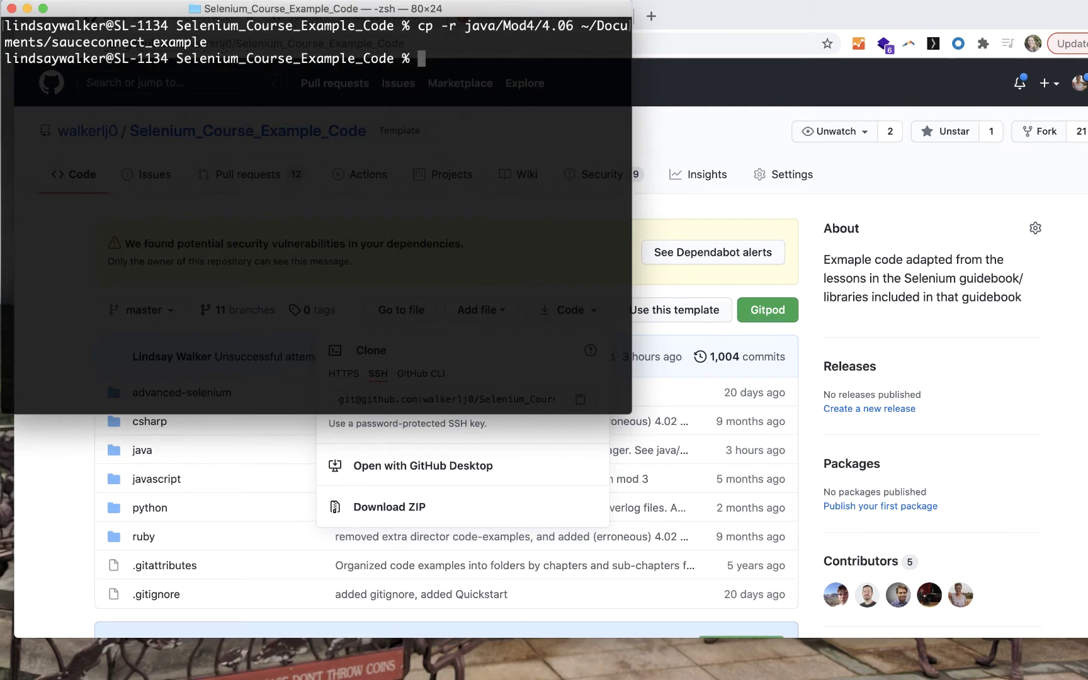
{"action": "type", "text": "cd .."}
{"action": "key", "text": "Return"}
{"action": "type", "text": "cd Documents/sauceconnect_example"}
{"action": "key", "text": "Return"}
{"action": "type", "text": "idea ."}
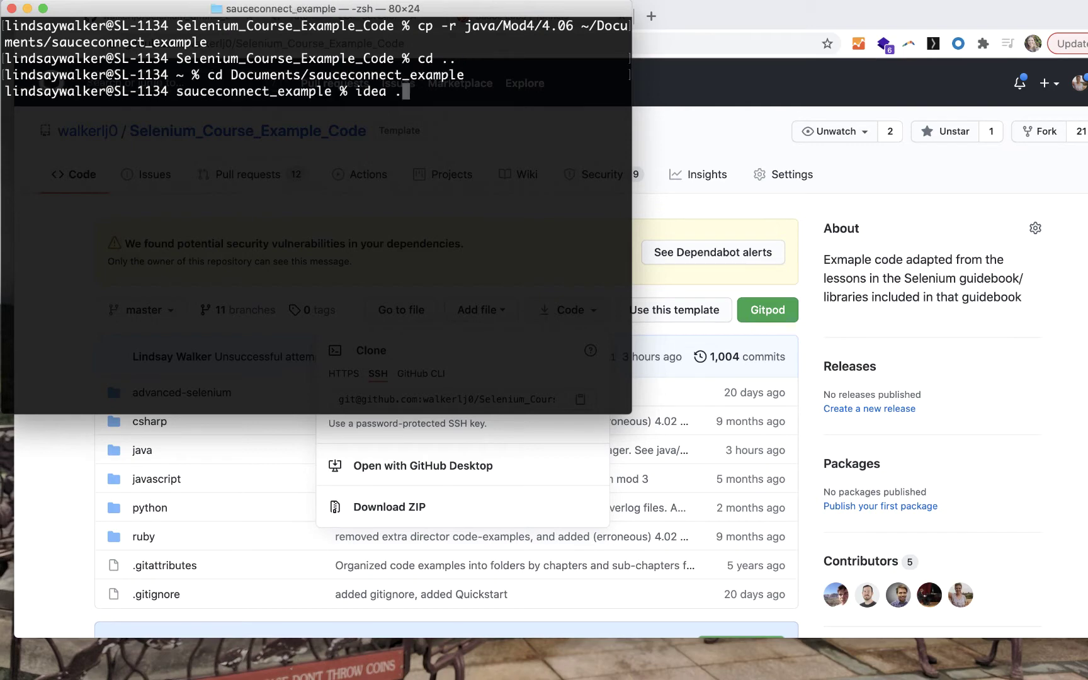
{"action": "key", "text": "Return"}
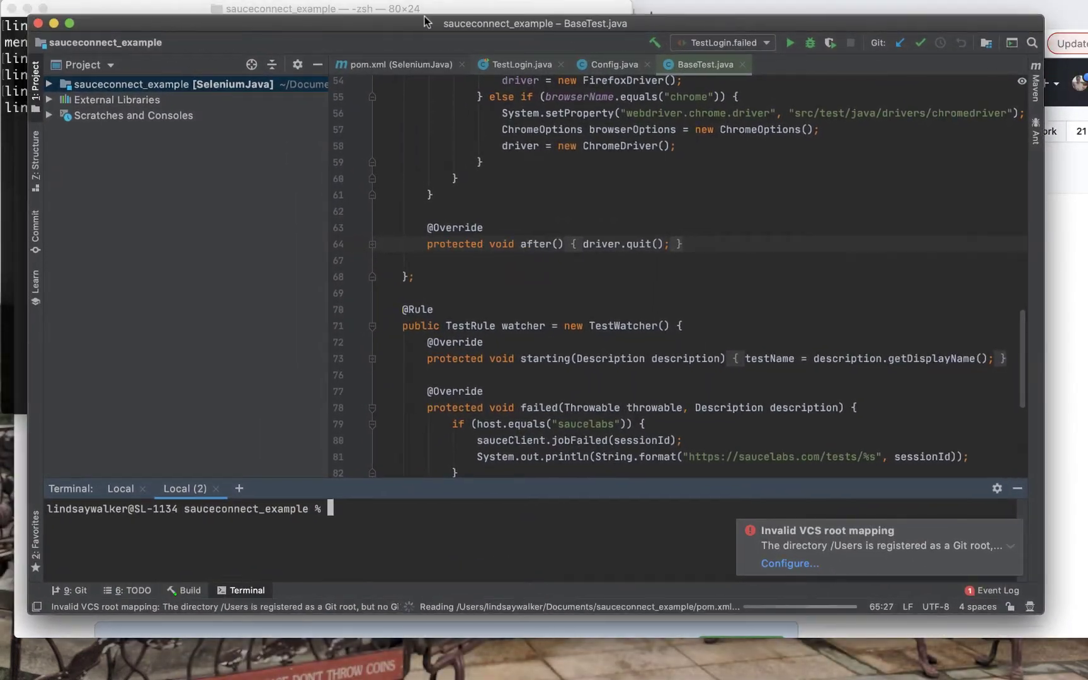
Step: Confirm SAUCE_USERNAME is set with echo in the IDE terminal, then clear the output
{"action": "left_click_drag", "start_coordinate": [424, 21], "coordinate": [424, 12]}
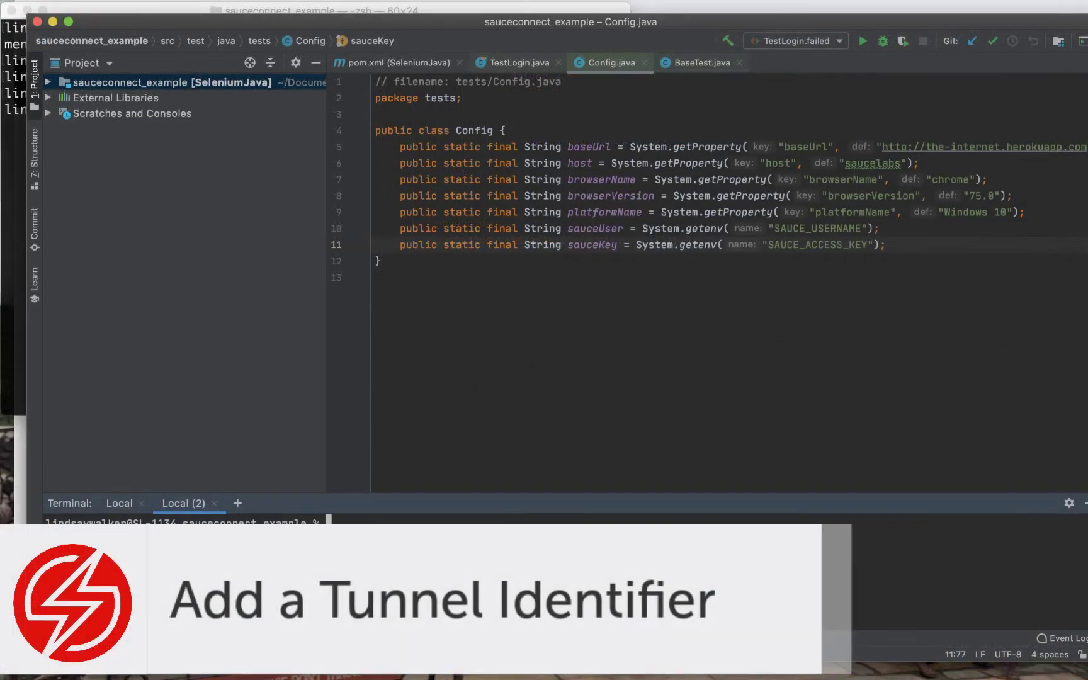
{"action": "type", "text": "echo $SA"}
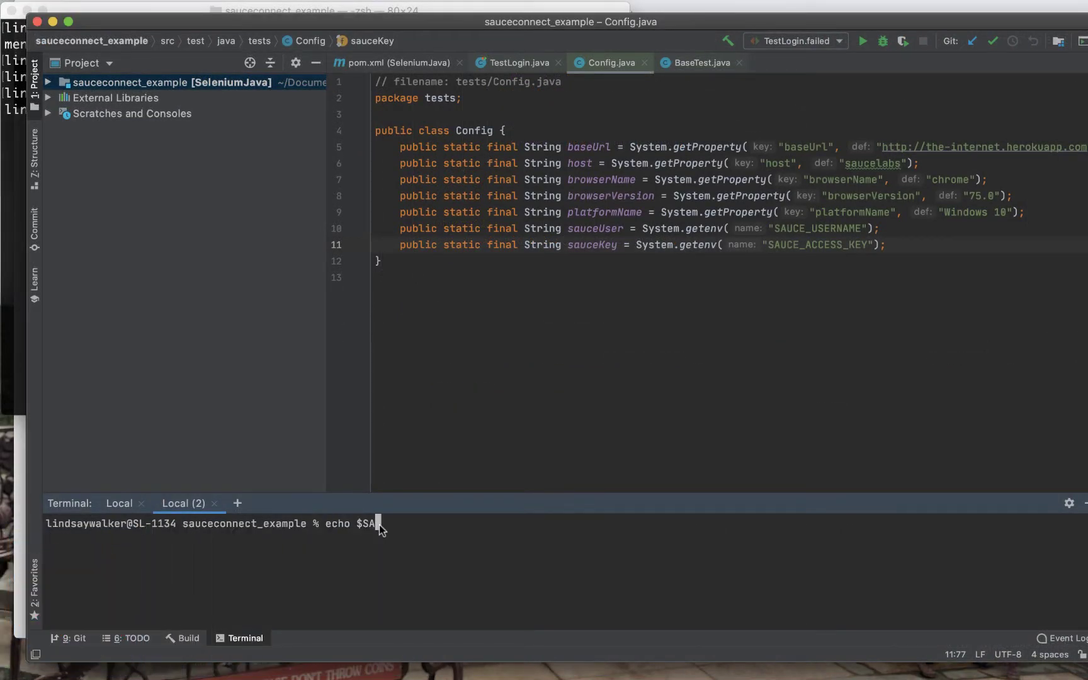
{"action": "type", "text": "UCE_USER"}
{"action": "type", "text": "NAMER"}
{"action": "key", "text": "BackSpace"}
{"action": "key", "text": "Return"}
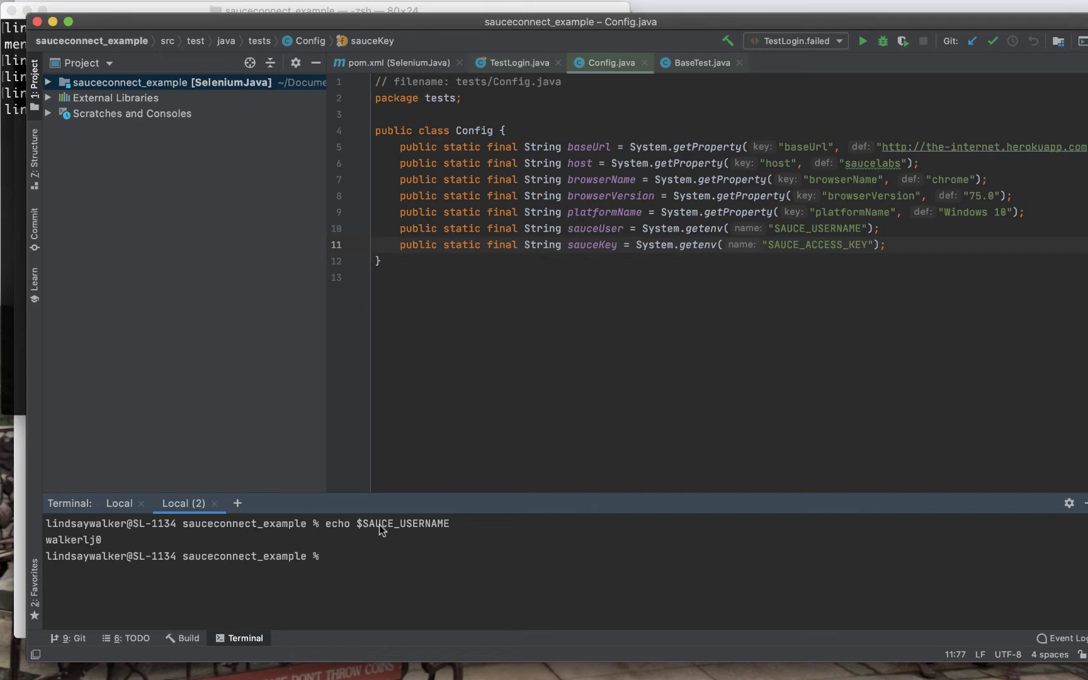
{"action": "type", "text": "clear"}
{"action": "key", "text": "Return"}
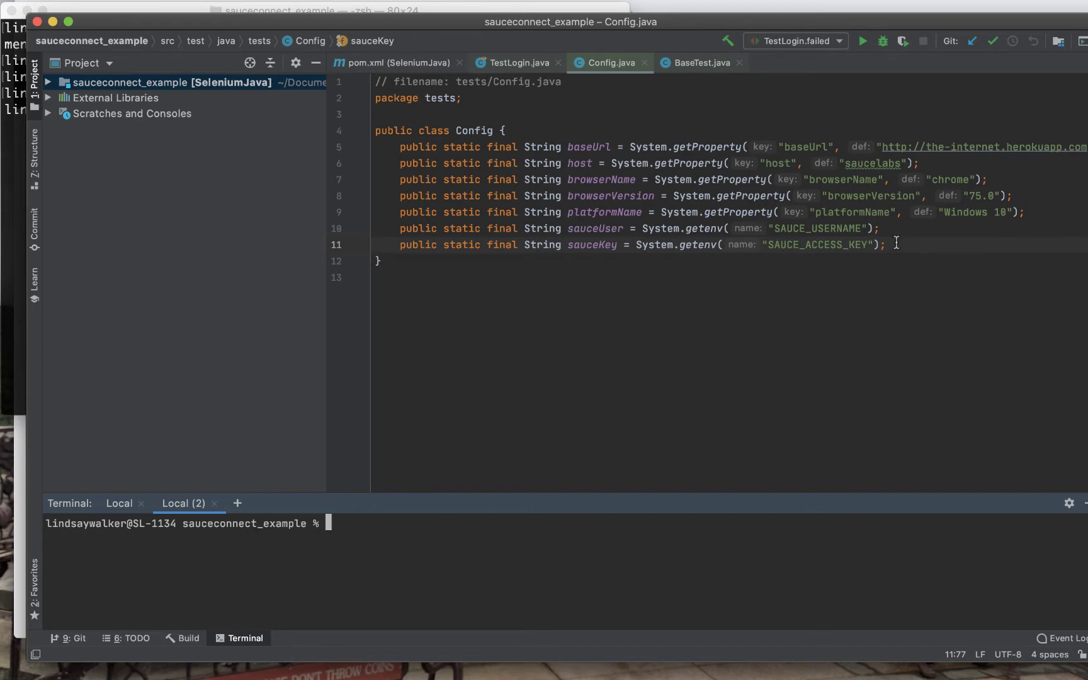
Step: Add a sauceTunnel field reading System.getenv("SAUCE_TUNNEL") to Config.java
{"action": "key", "text": "Return"}
{"action": "type", "text": "public"}
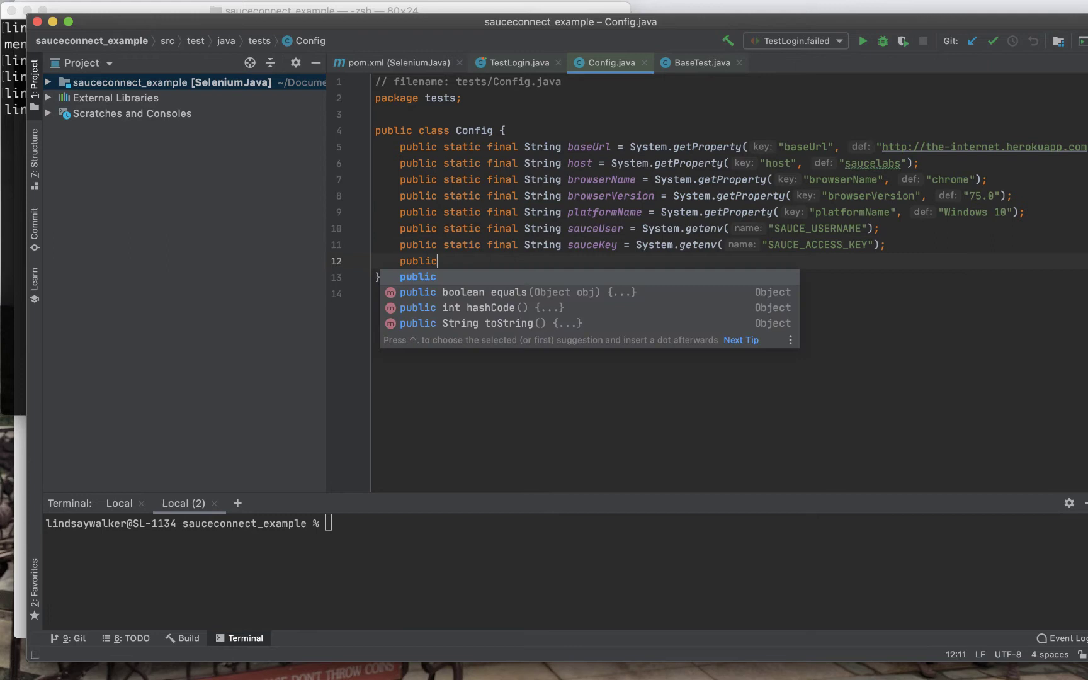
{"action": "type", "text": " static "}
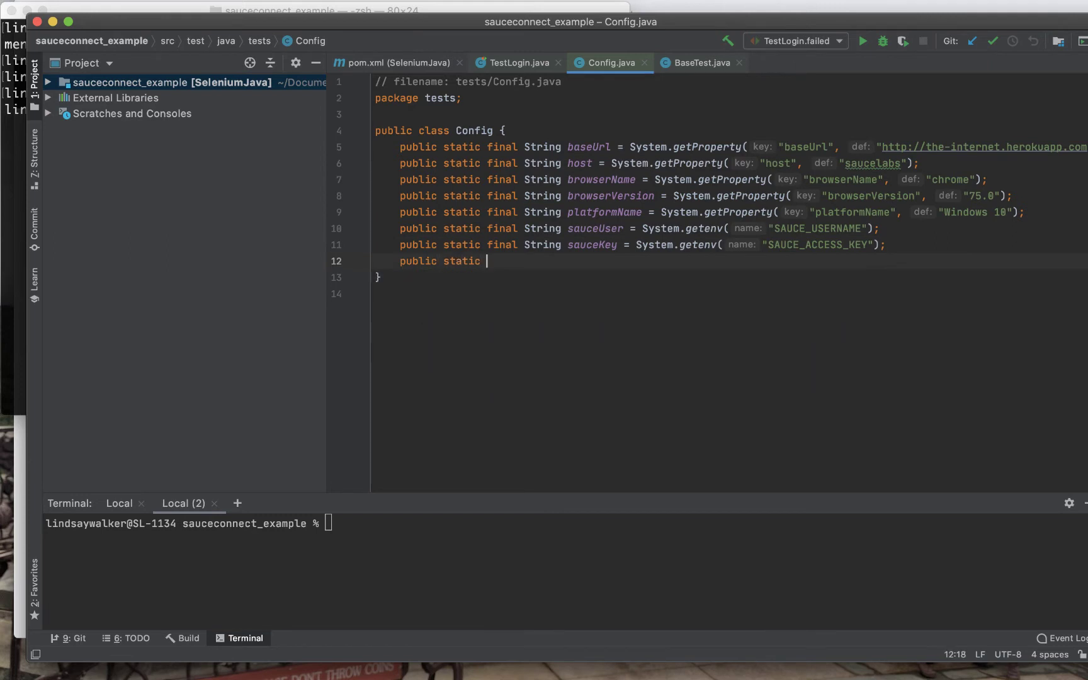
{"action": "type", "text": "final struin"}
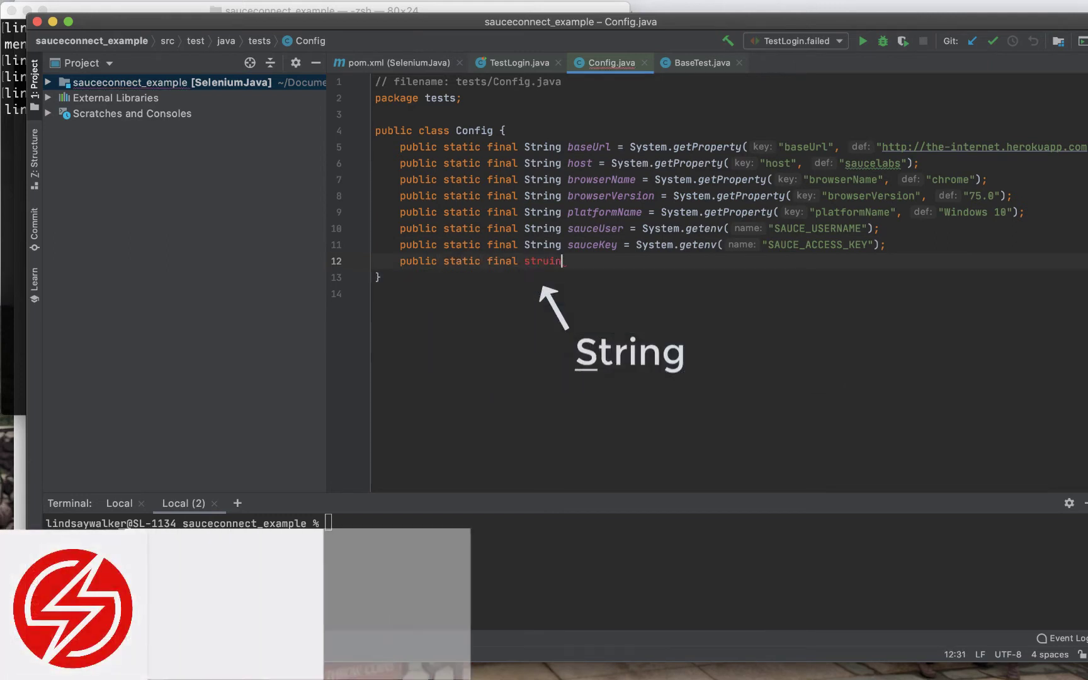
{"action": "key", "text": "BackSpace"}
{"action": "key", "text": "BackSpace"}
{"action": "key", "text": "BackSpace"}
{"action": "type", "text": "ing"}
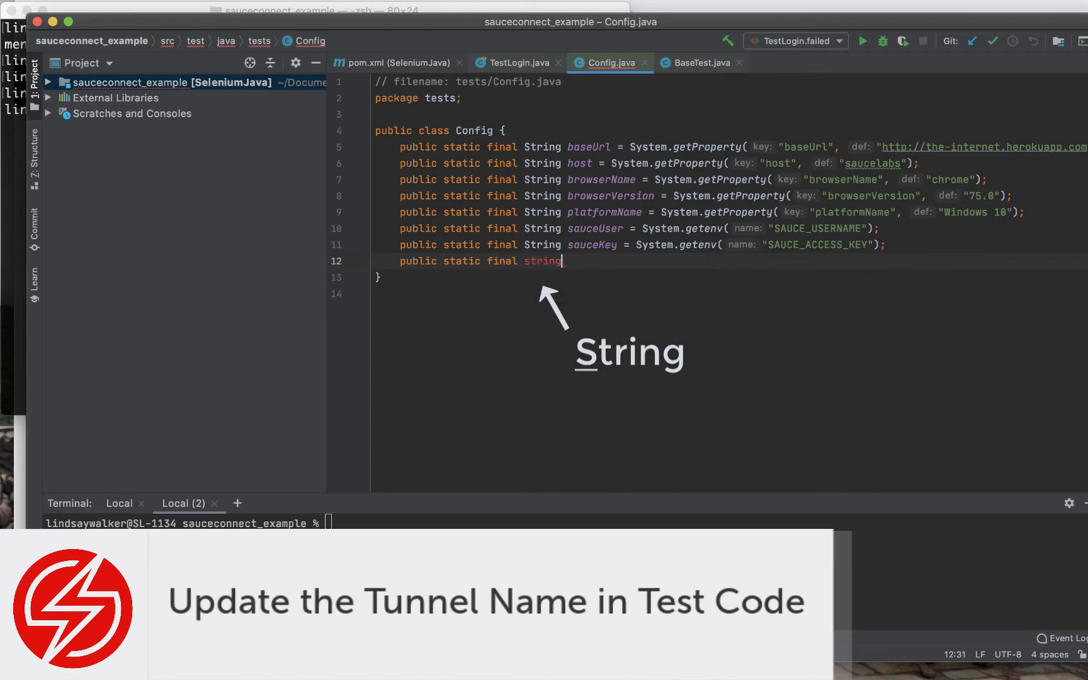
{"action": "type", "text": " sauceTu"}
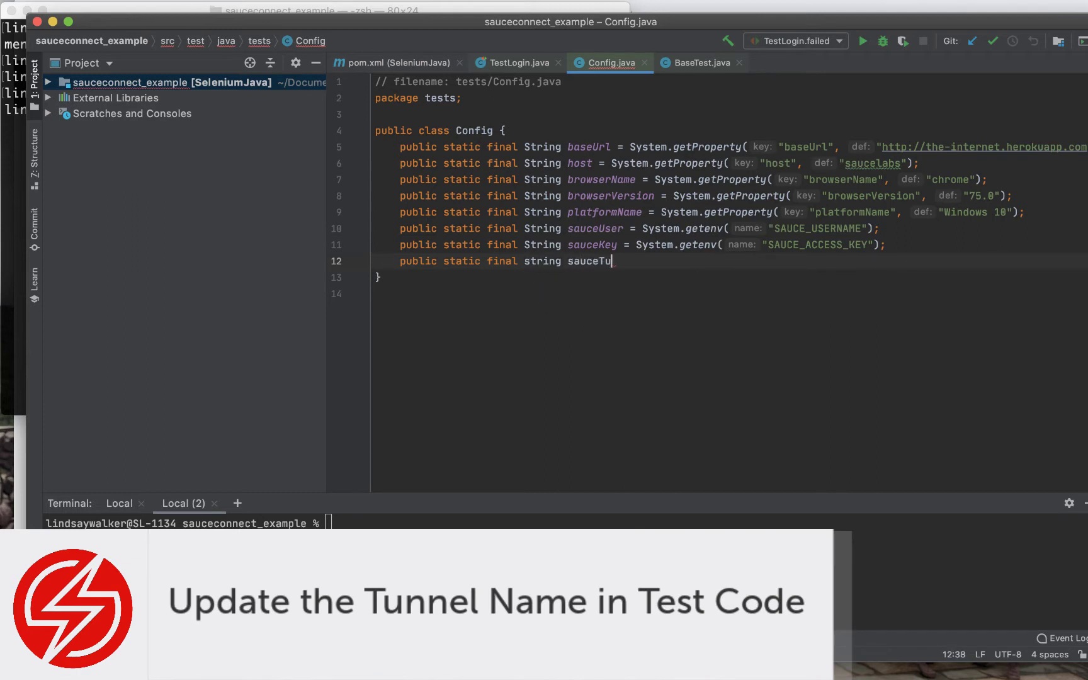
{"action": "type", "text": "nnel"}
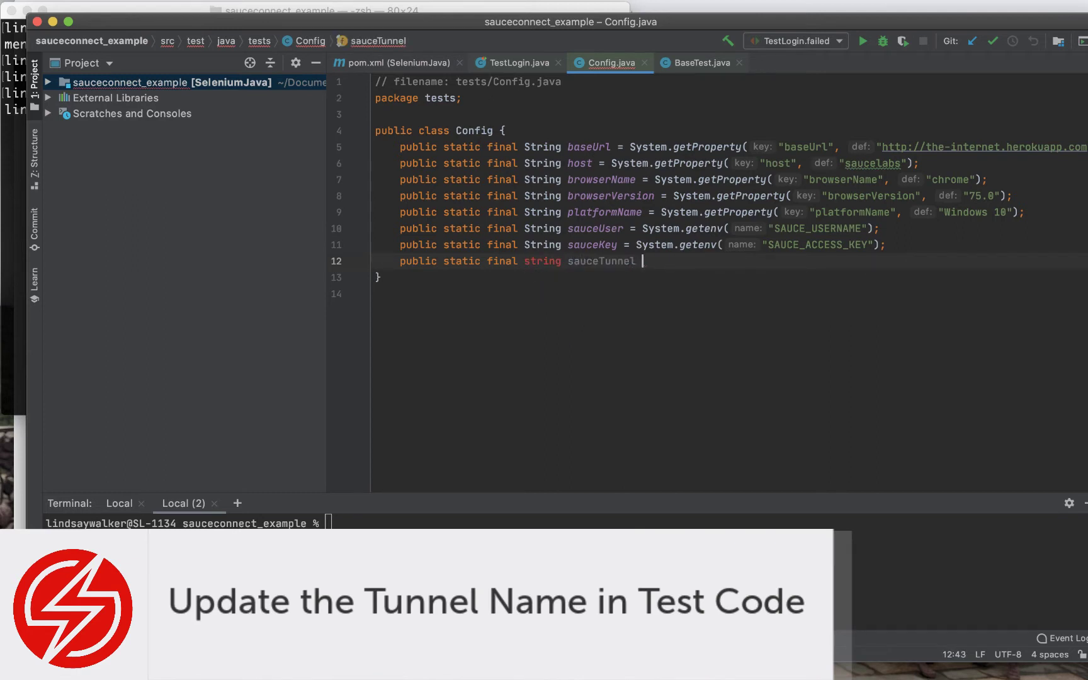
{"action": "type", "text": "= System."}
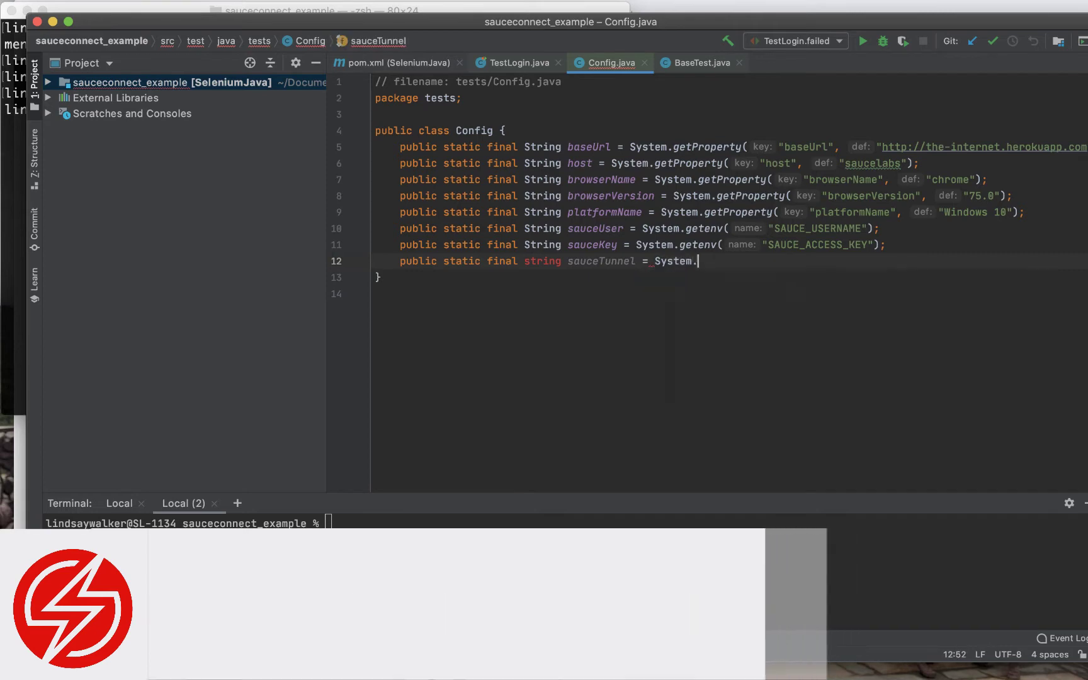
{"action": "type", "text": "getenv(\"SAUCE_TUNNEL\");"}
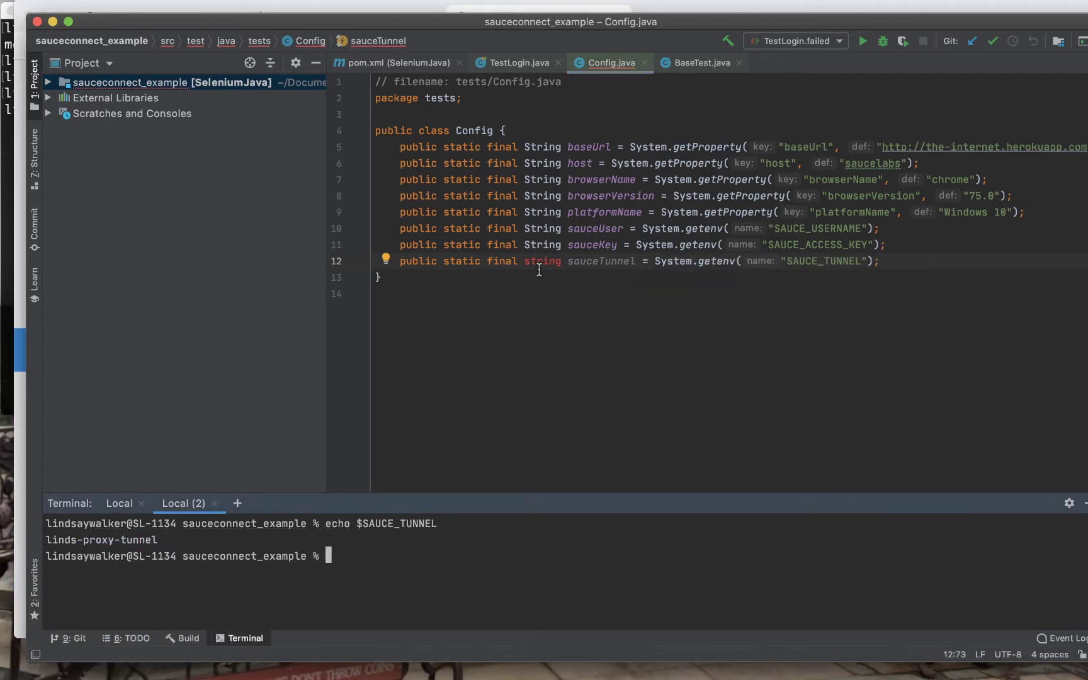
{"action": "left_click", "coordinate": [535, 261]}
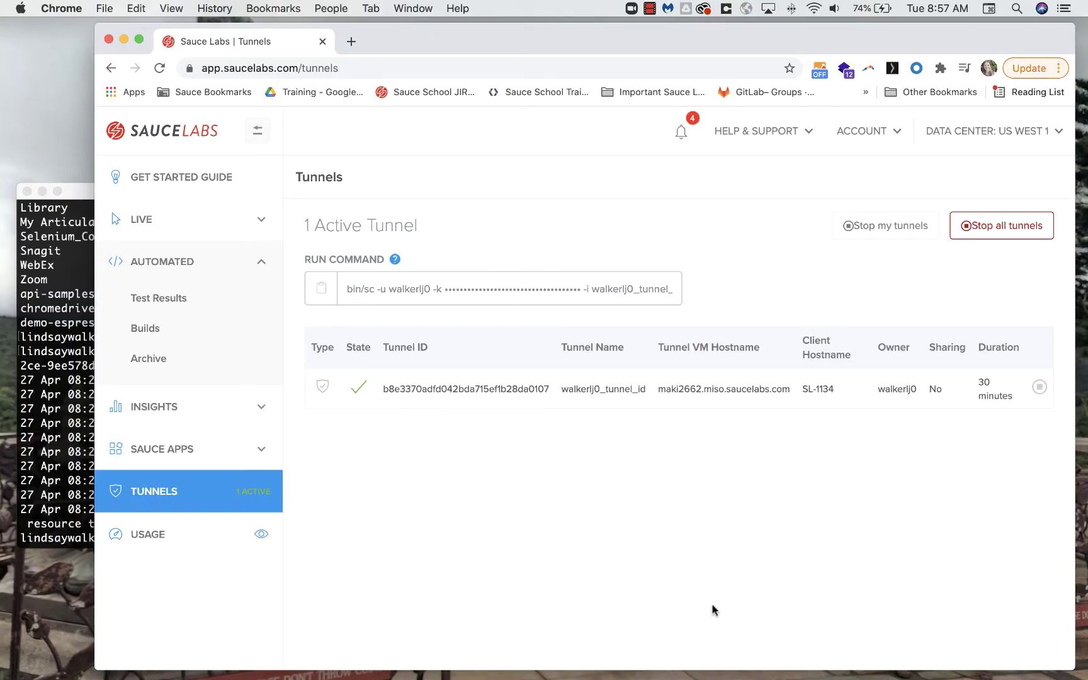
Step: Copy the dashboard's active tunnel name into the SAUCE_TUNNEL value in .zshrc
{"action": "left_click_drag", "start_coordinate": [650, 391], "coordinate": [562, 391]}
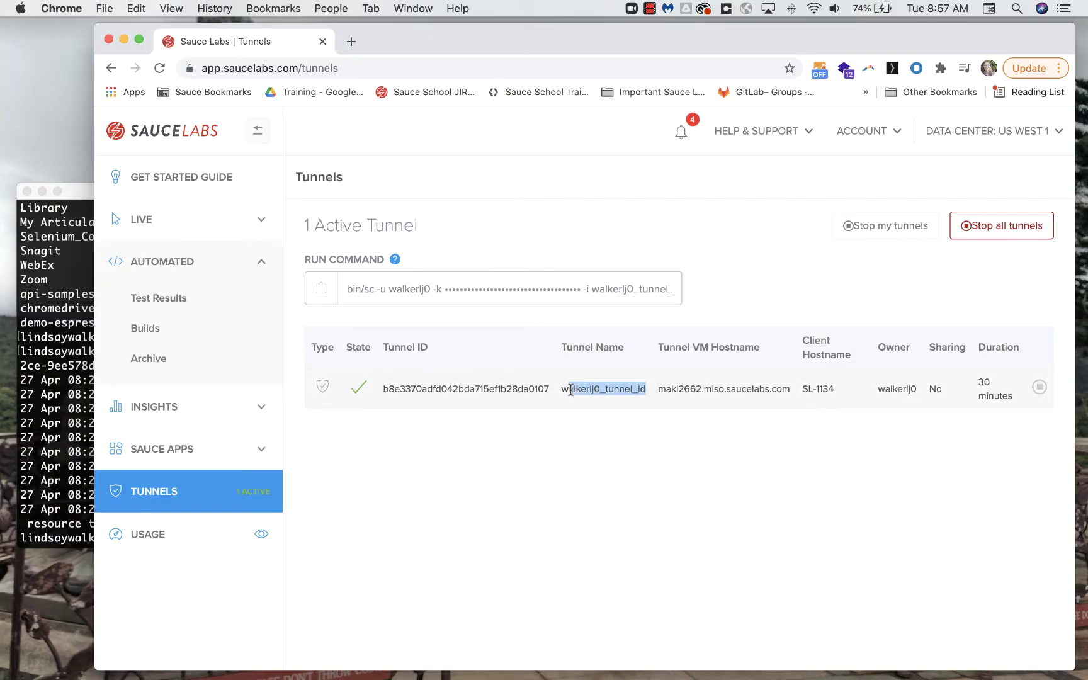
{"action": "key", "text": "super+c"}
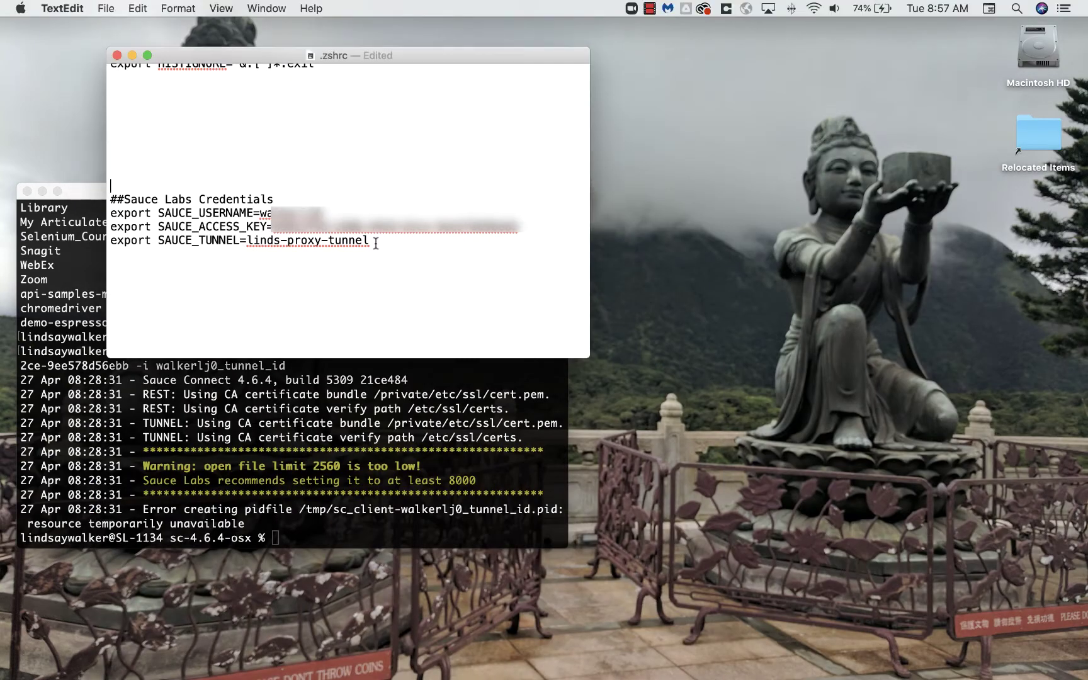
{"action": "left_click_drag", "start_coordinate": [376, 243], "coordinate": [261, 240]}
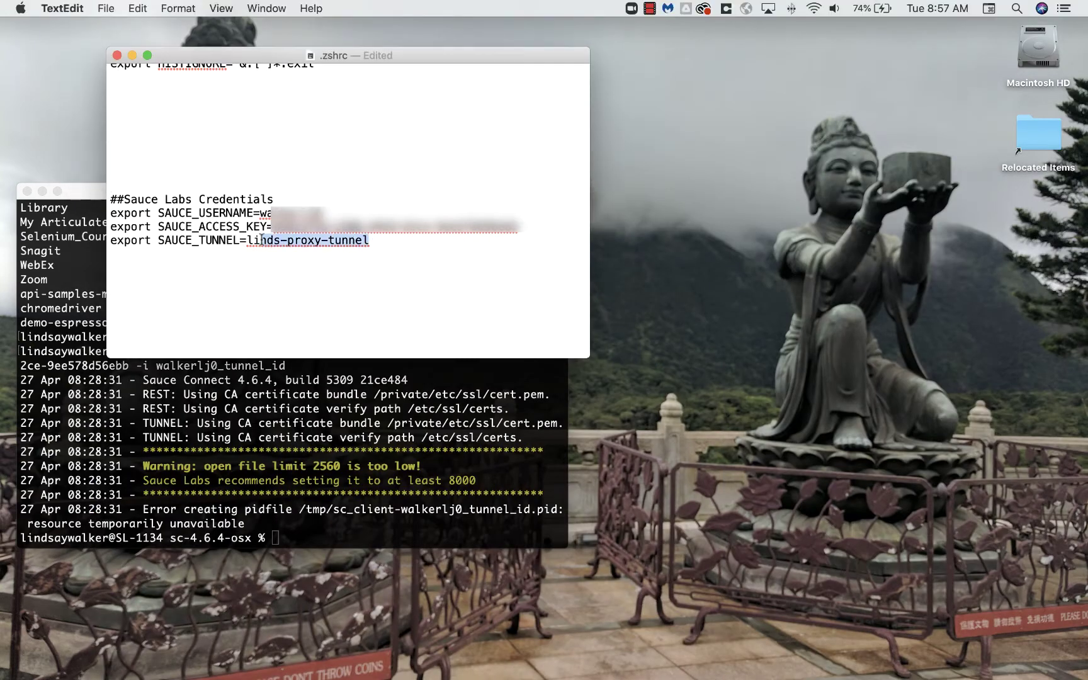
{"action": "key", "text": "super+v"}
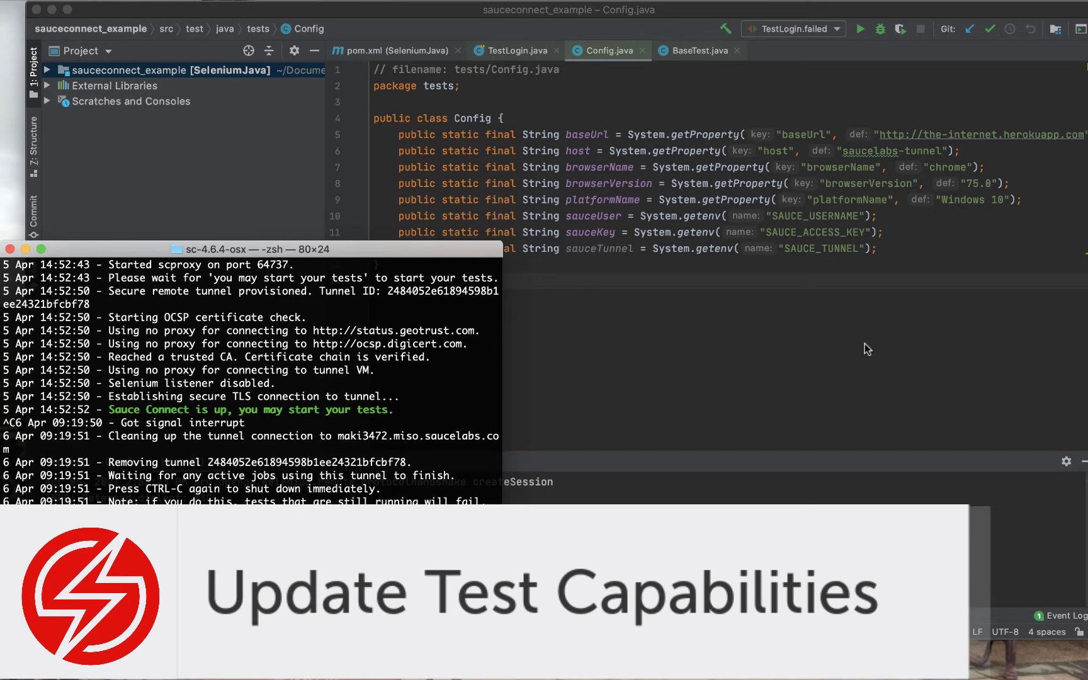
Step: Bring IntelliJ IDEA forward and switch the editor to BaseTest.java
{"action": "left_click", "coordinate": [863, 344]}
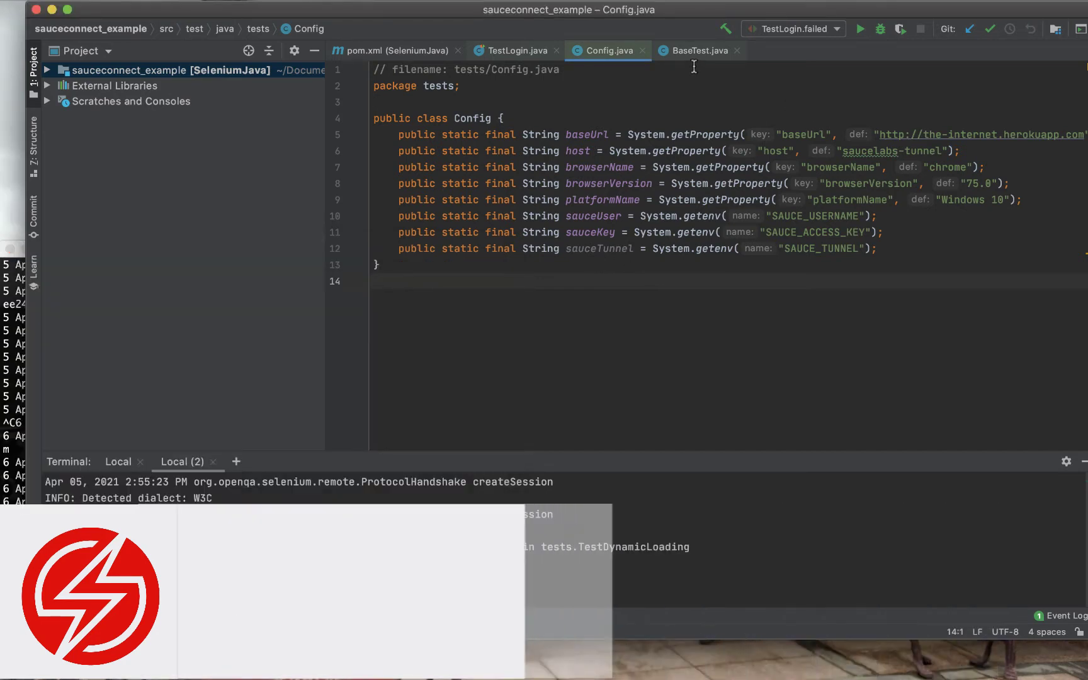
{"action": "left_click", "coordinate": [690, 51]}
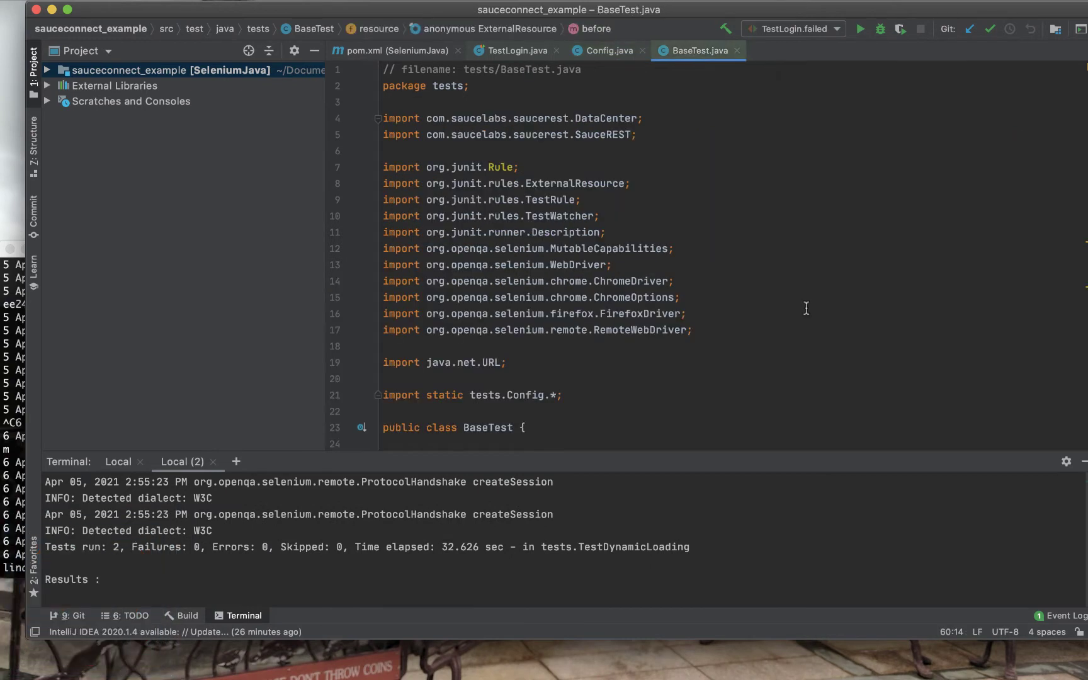
{"action": "scroll", "coordinate": [808, 320], "scroll_direction": "down", "scroll_amount": 5}
{"action": "scroll", "coordinate": [807, 320], "scroll_direction": "down", "scroll_amount": 5}
{"action": "scroll", "coordinate": [765, 333], "scroll_direction": "down", "scroll_amount": 1}
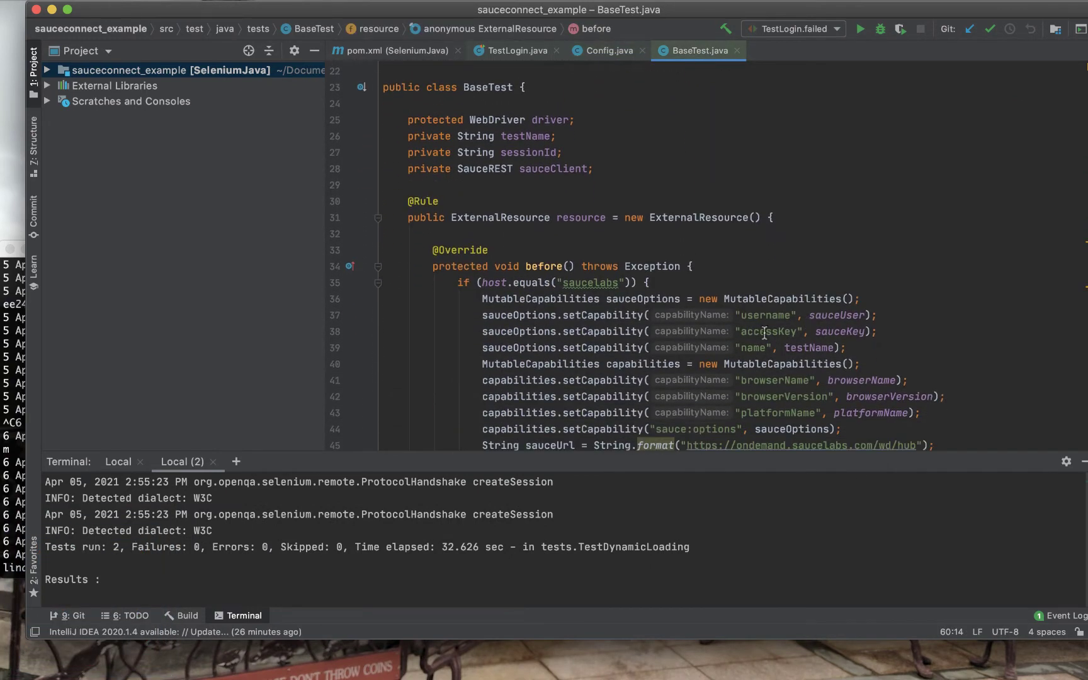
{"action": "scroll", "coordinate": [584, 341], "scroll_direction": "down", "scroll_amount": 1}
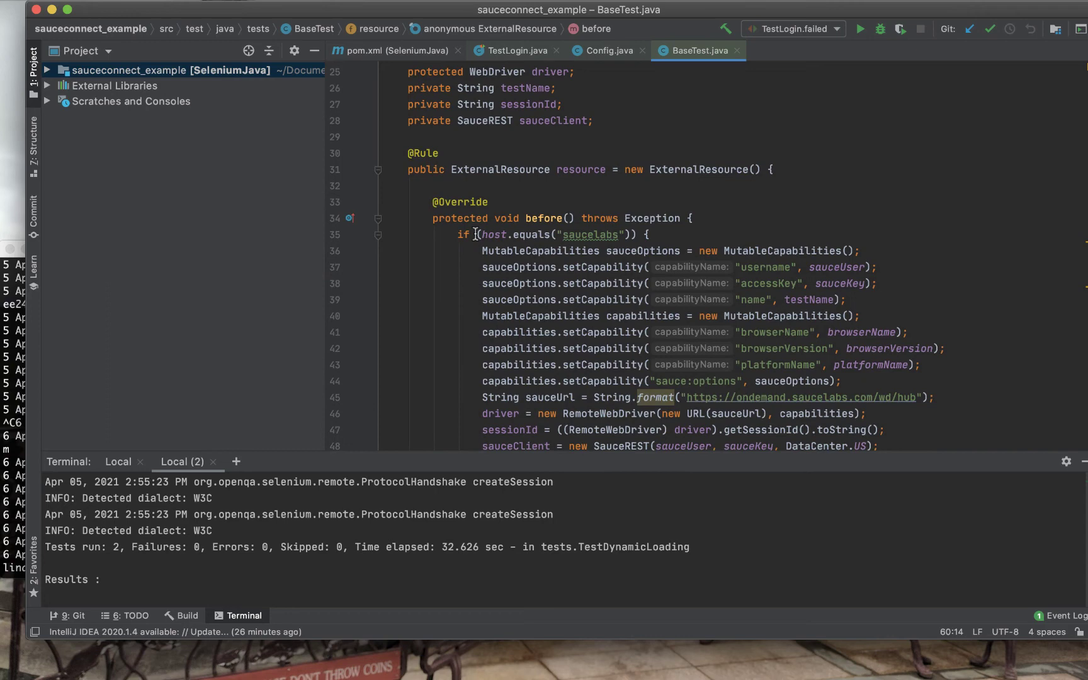
{"action": "mouse_move", "coordinate": [475, 233]}
{"action": "left_mouse_down"}
{"action": "mouse_move", "coordinate": [809, 323]}
{"action": "mouse_move", "coordinate": [891, 323]}
{"action": "left_mouse_up"}
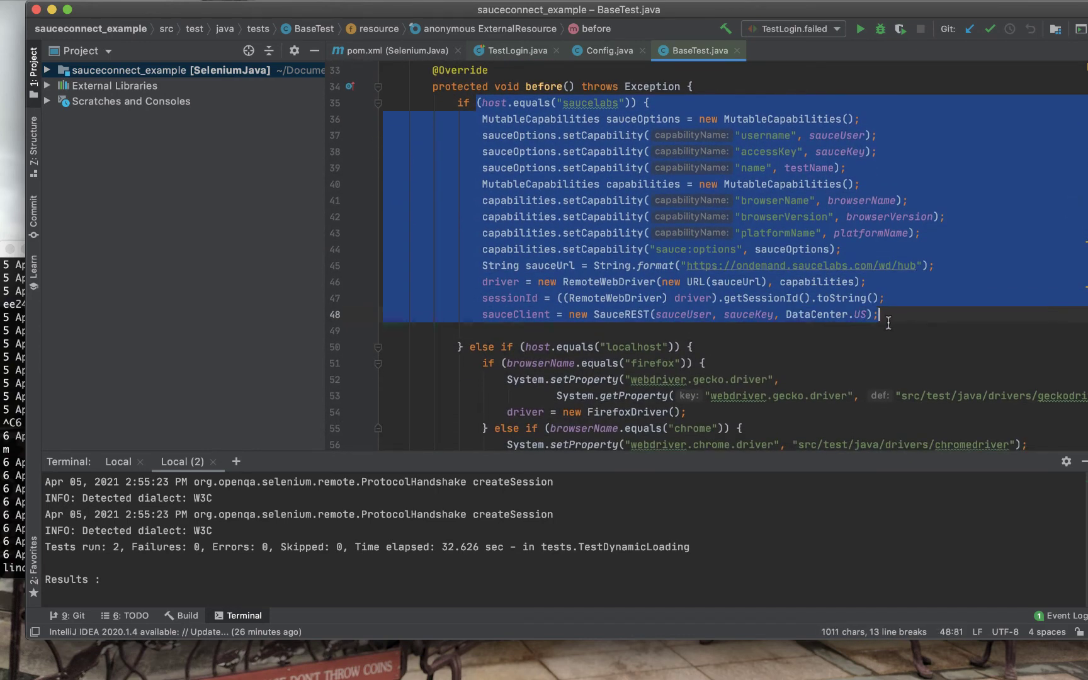
Step: Add a 'saucelabs-tunnel' else-if branch after line 60 containing the copied Sauce Labs capabilities block
{"action": "left_click", "coordinate": [720, 350]}
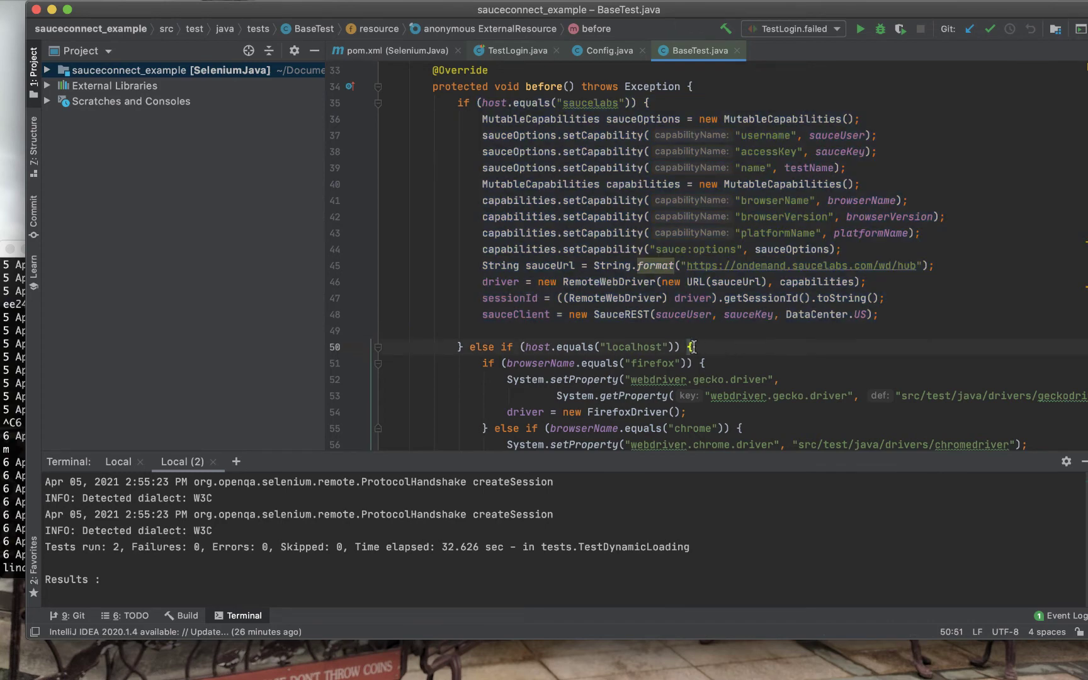
{"action": "scroll", "coordinate": [672, 362], "scroll_direction": "down", "scroll_amount": 5}
{"action": "left_click", "coordinate": [483, 363]}
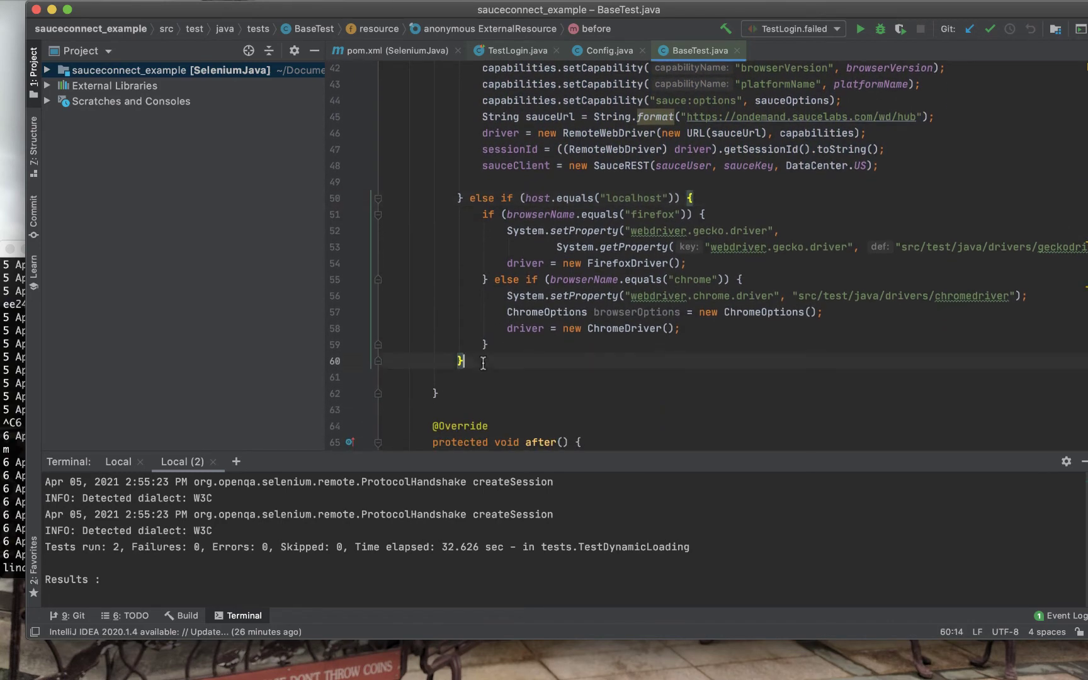
{"action": "type", "text": "else "}
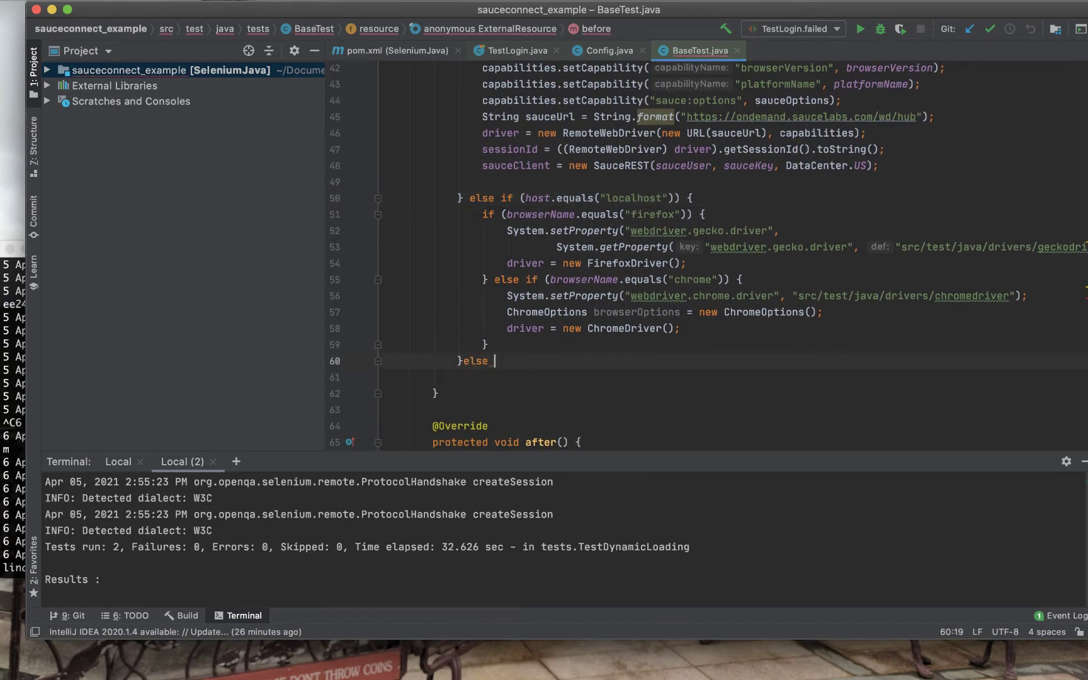
{"action": "type", "text": "if V"}
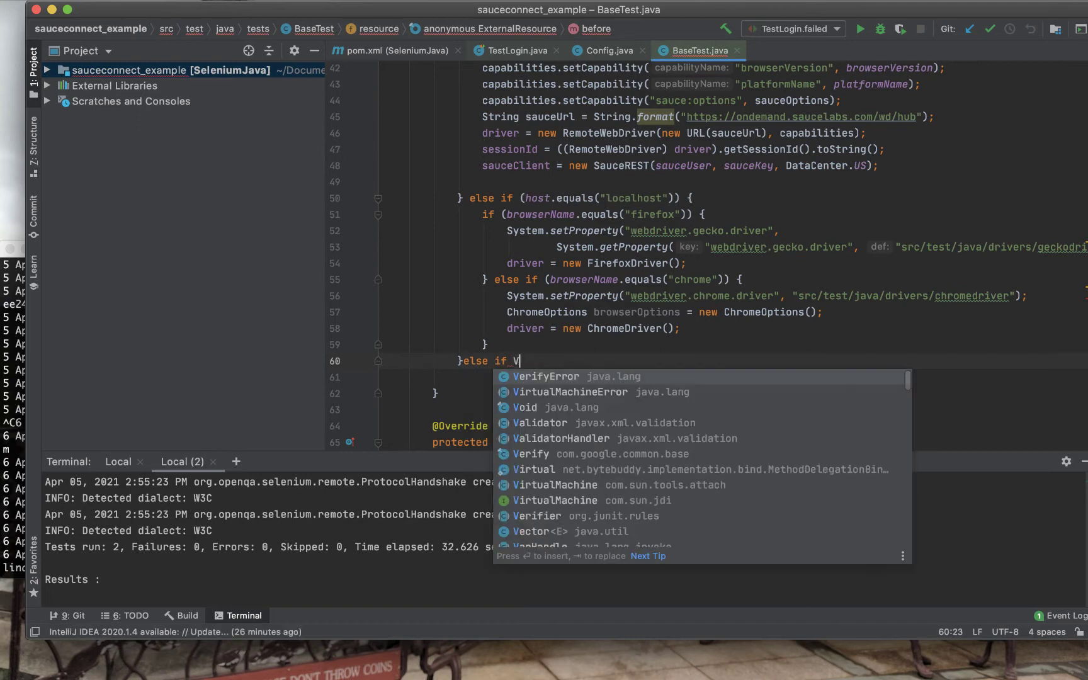
{"action": "key", "text": "BackSpace"}
{"action": "key", "text": "super+v"}
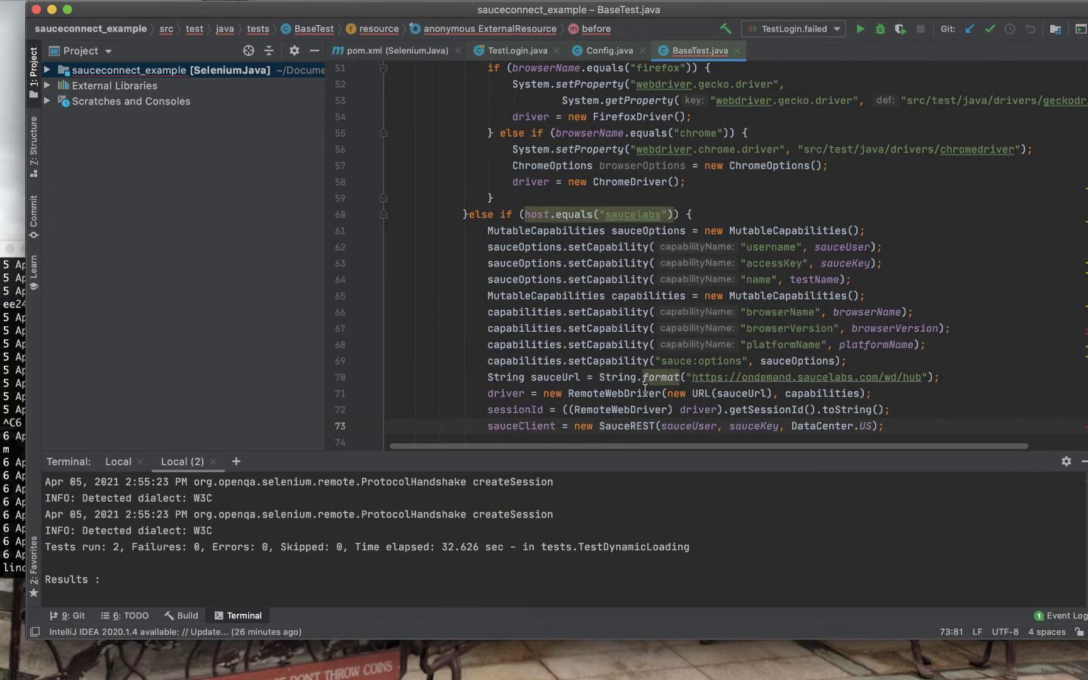
{"action": "scroll", "coordinate": [644, 387], "scroll_direction": "down", "scroll_amount": 4}
{"action": "scroll", "coordinate": [680, 391], "scroll_direction": "down", "scroll_amount": 2}
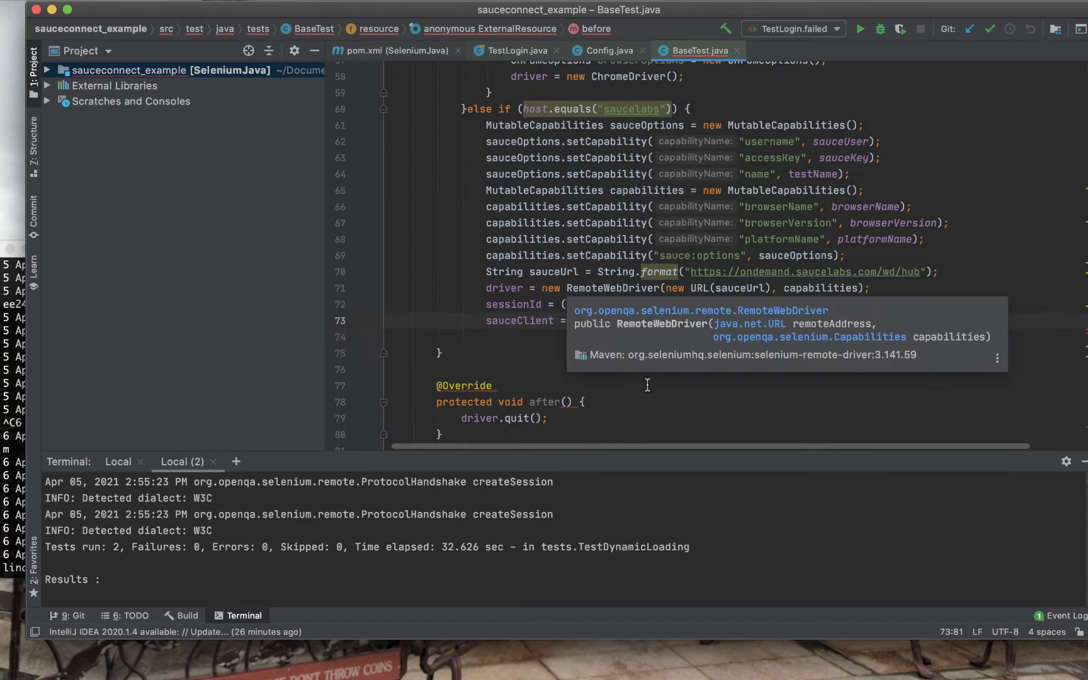
{"action": "key", "text": "Return"}
{"action": "type", "text": "}"}
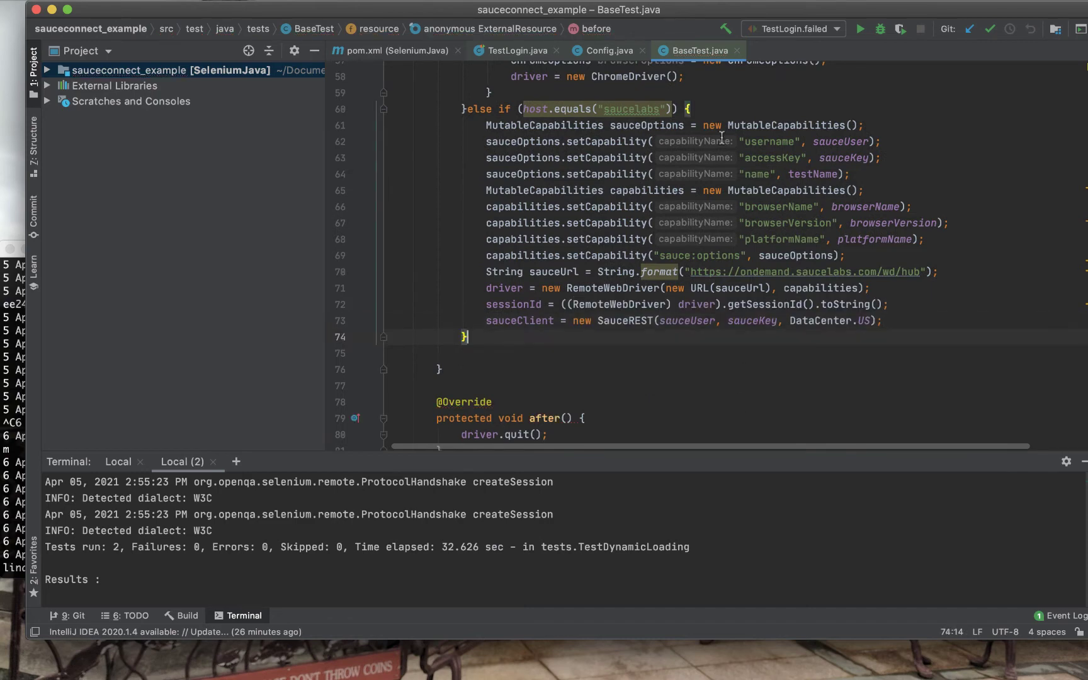
{"action": "left_click", "coordinate": [663, 109]}
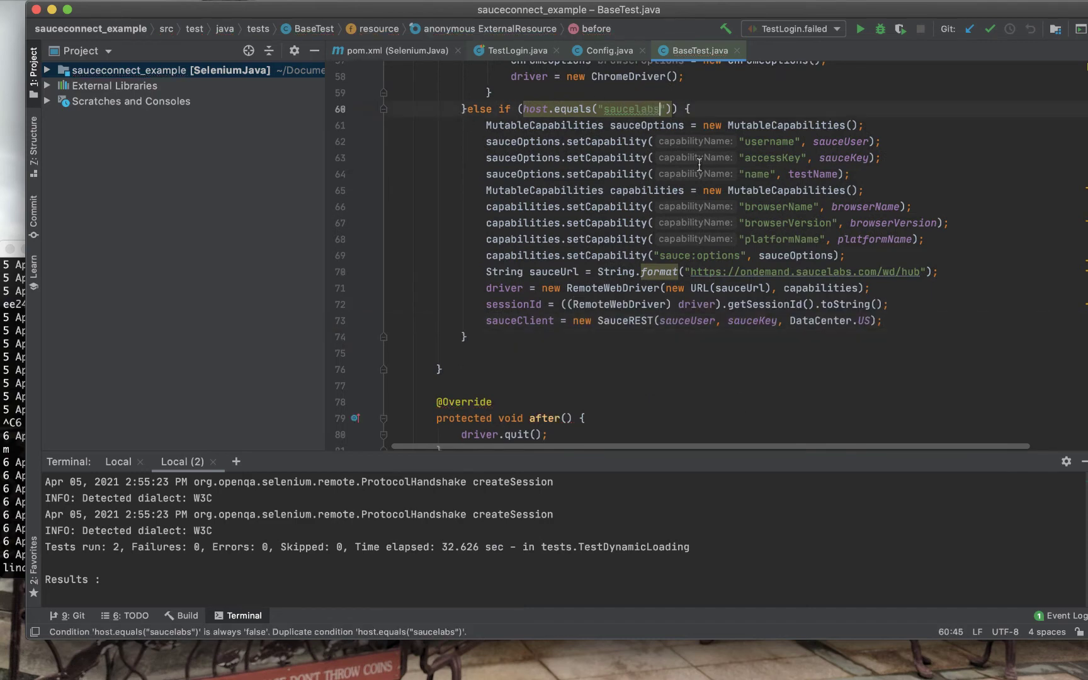
{"action": "type", "text": "-tunnel"}
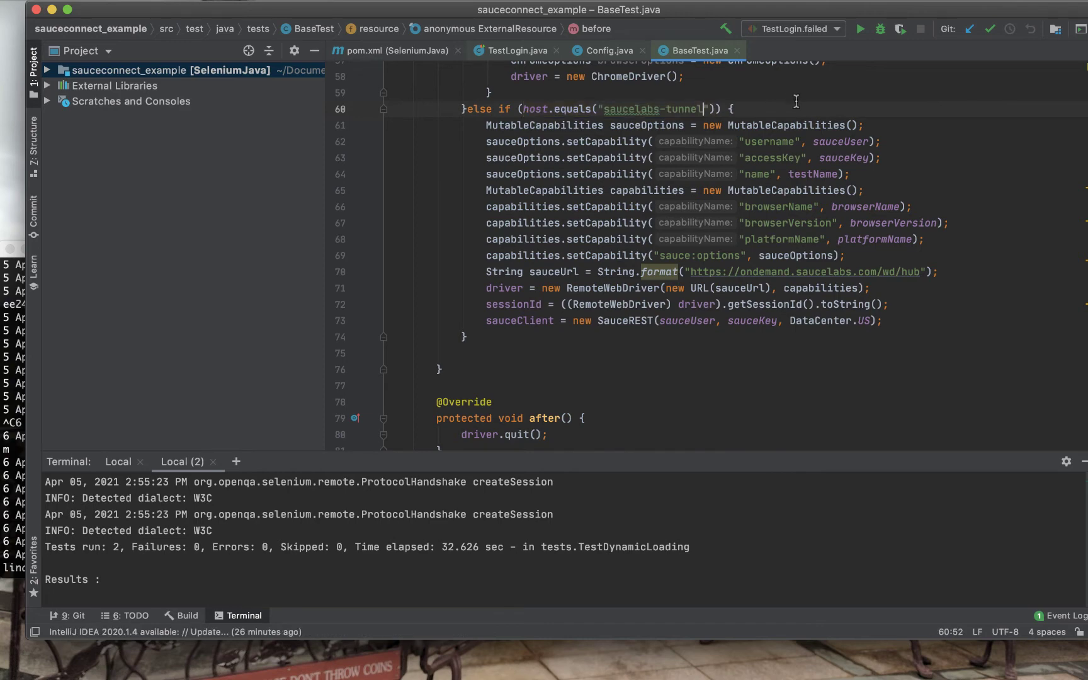
Step: Add sauceOptions.setCapability("tunnelIdentifier", sauceTunnel) on line 65
{"action": "key", "text": "Down"}
{"action": "key", "text": "Down"}
{"action": "key", "text": "Down"}
{"action": "key", "text": "End"}
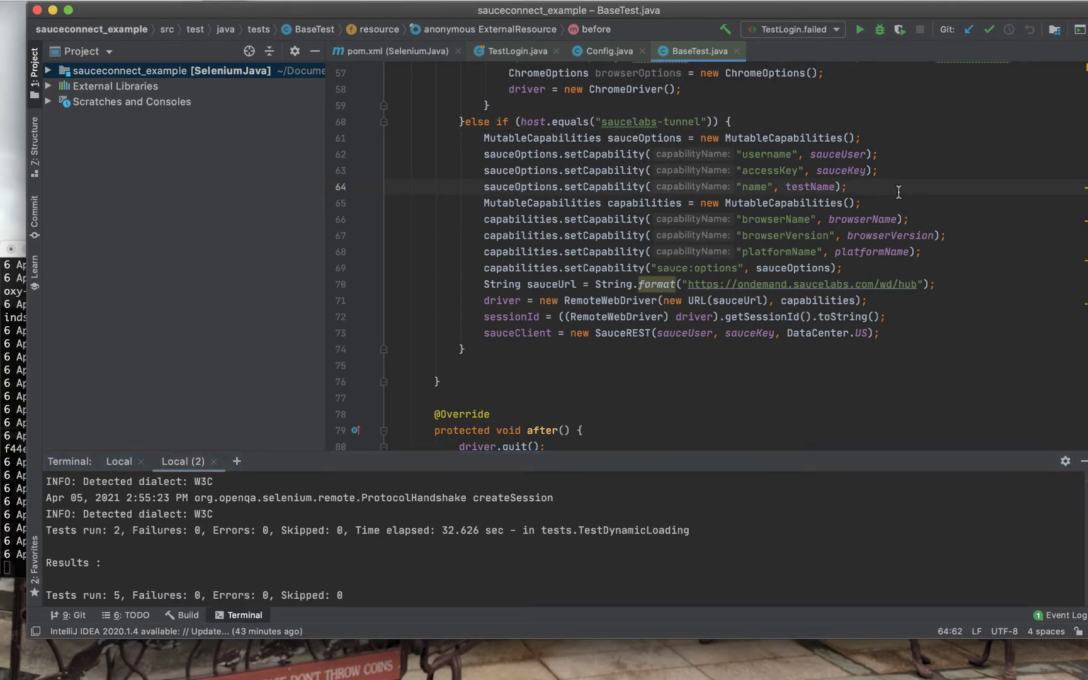
{"action": "key", "text": "Return"}
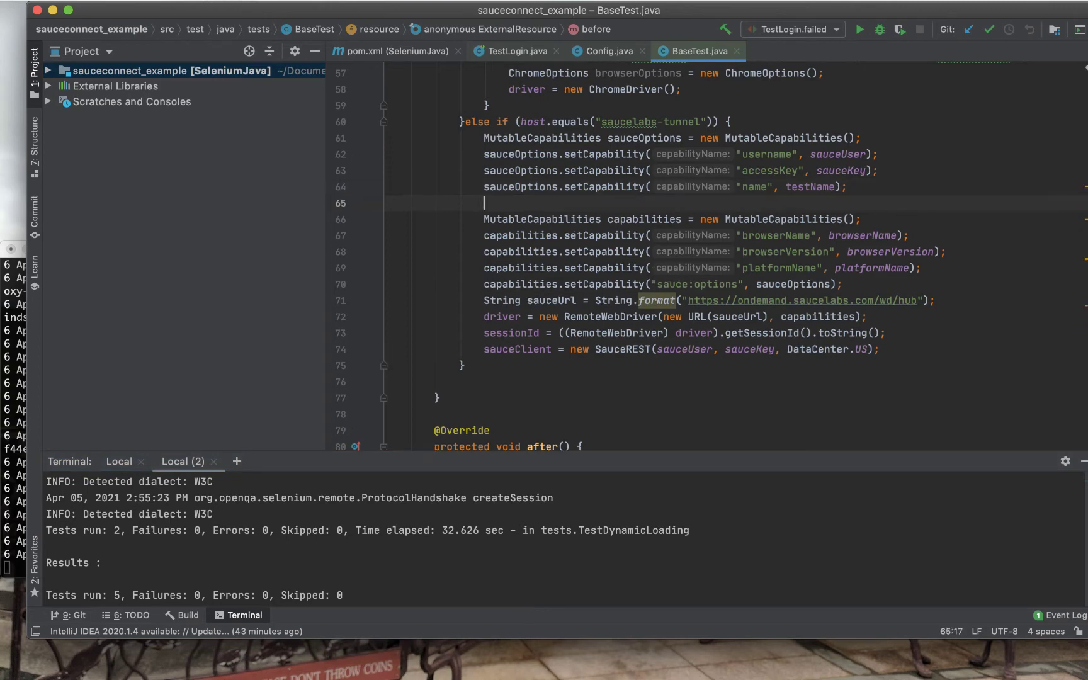
{"action": "type", "text": "sauce"}
{"action": "key", "text": "Escape"}
{"action": "type", "text": "Options"}
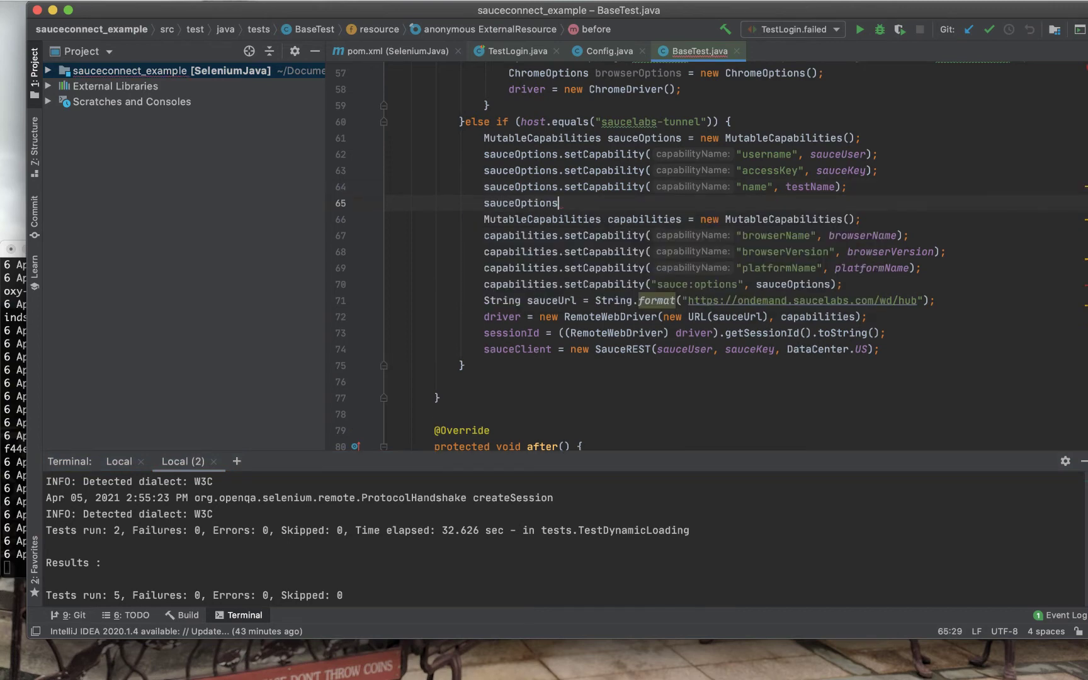
{"action": "type", "text": ".s"}
{"action": "key", "text": "Return"}
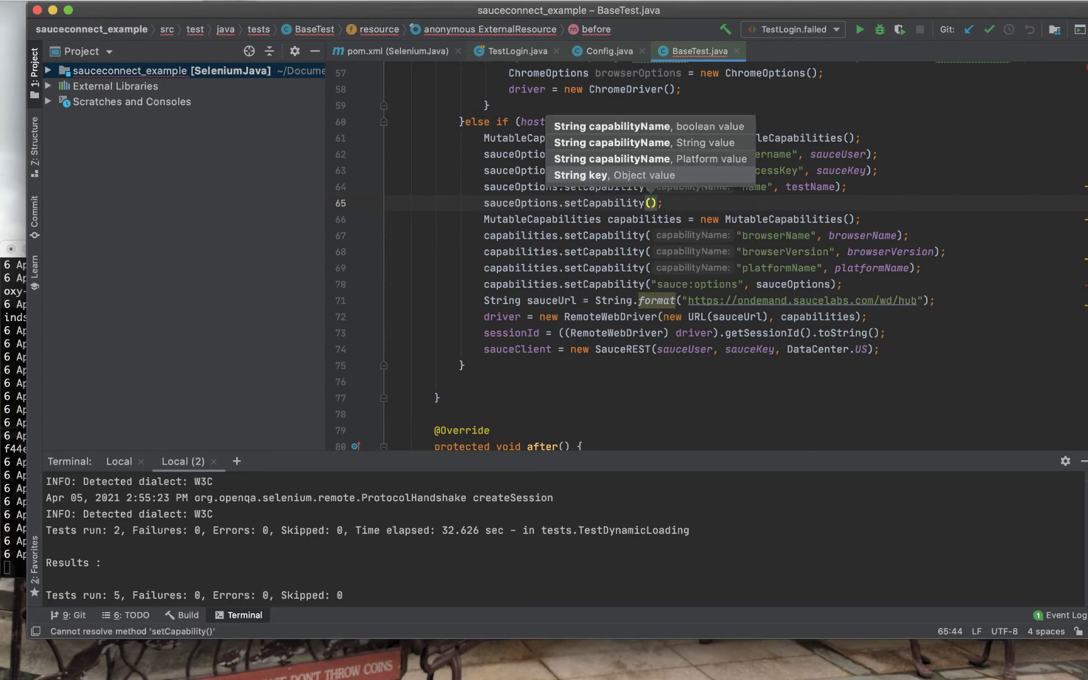
{"action": "type", "text": "\"tunnelIde"}
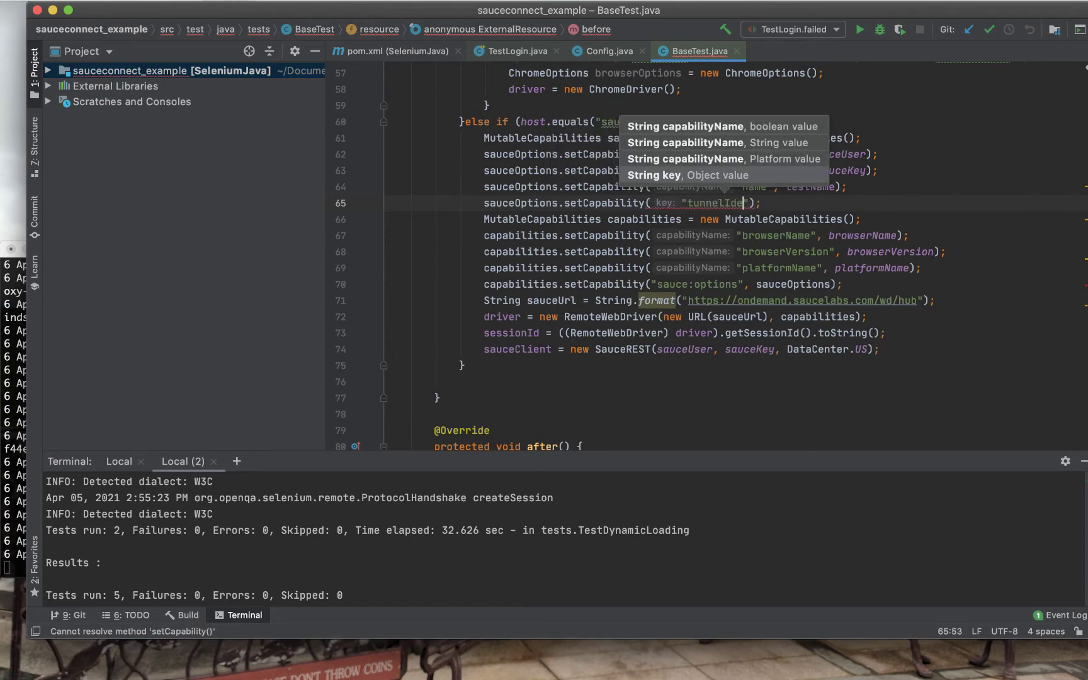
{"action": "type", "text": "ntifier"}
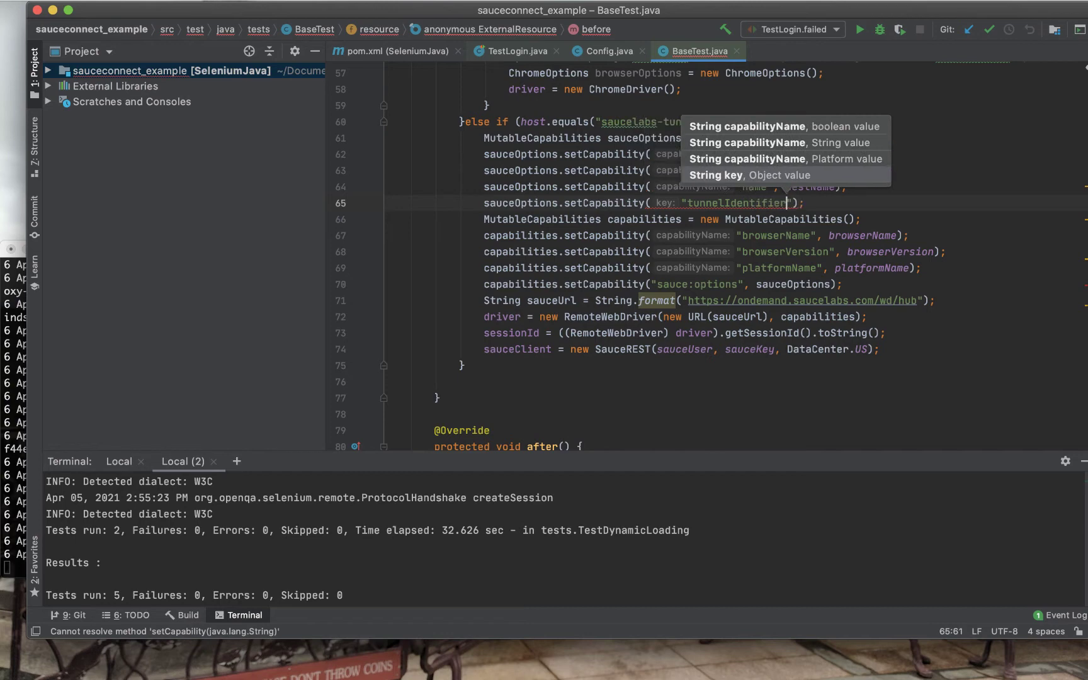
{"action": "type", "text": "\", "}
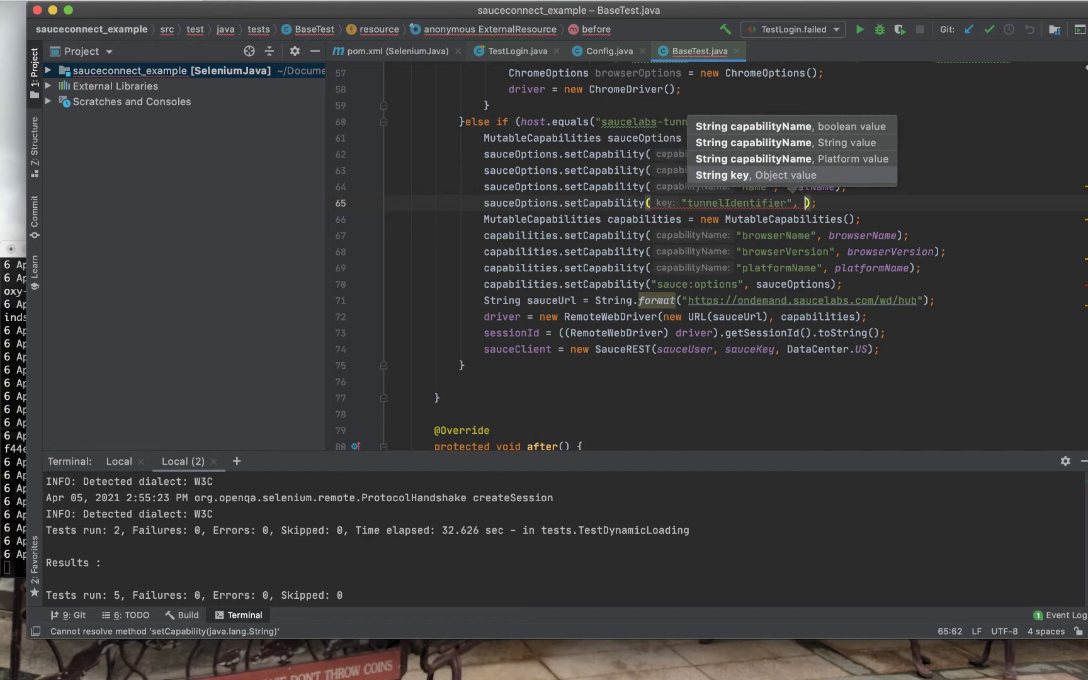
{"action": "type", "text": "s"}
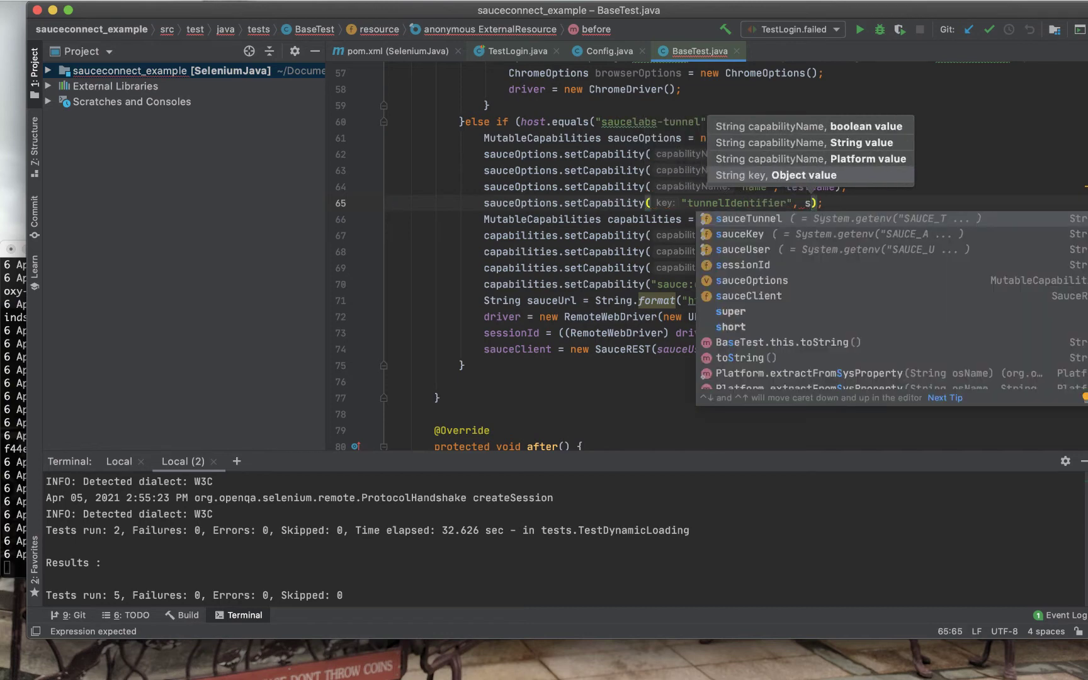
{"action": "key", "text": "Return"}
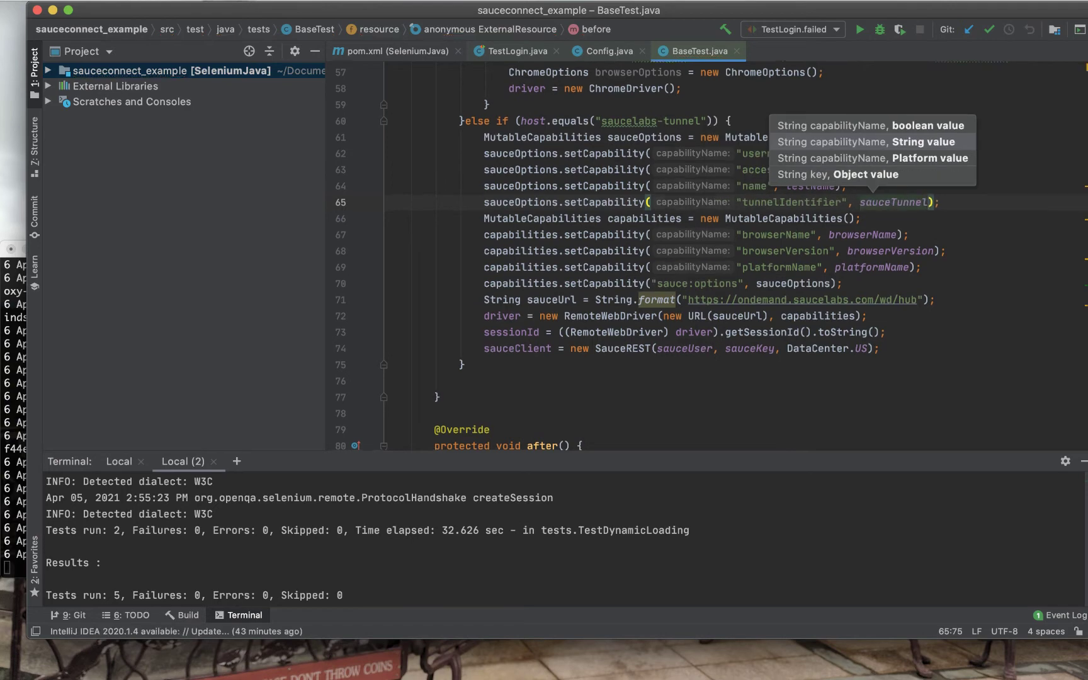
{"action": "key", "text": "Down"}
{"action": "key", "text": "End"}
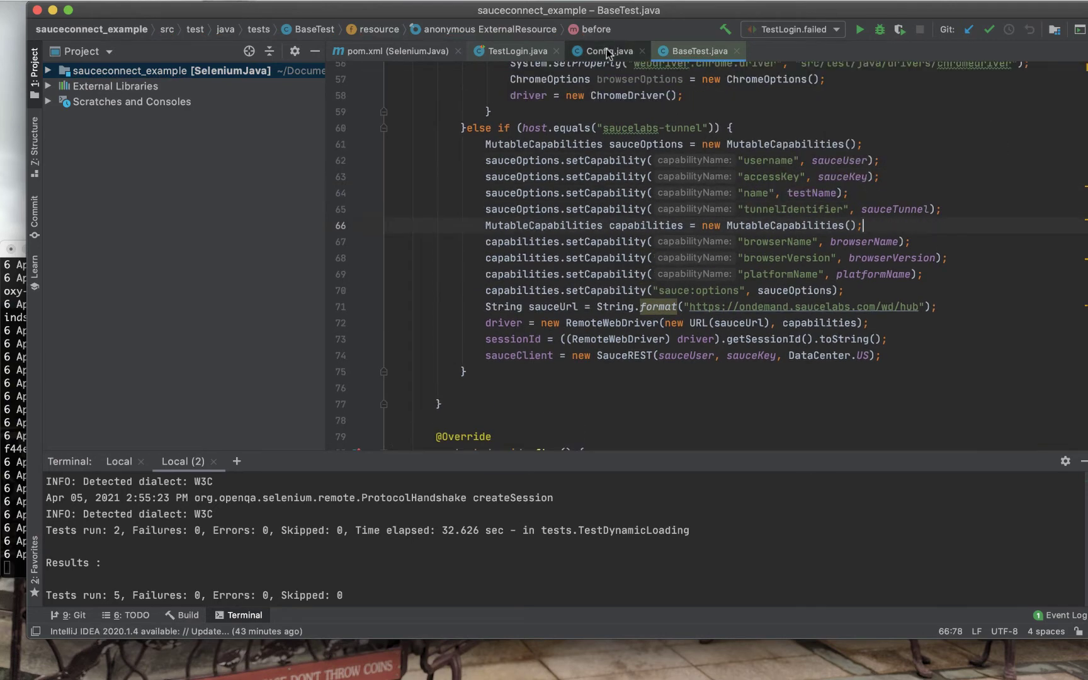
Step: Strip System.getenv and SAUCE_TUNNEL from the sauceTunnel line in Config.java
{"action": "left_click", "coordinate": [608, 51]}
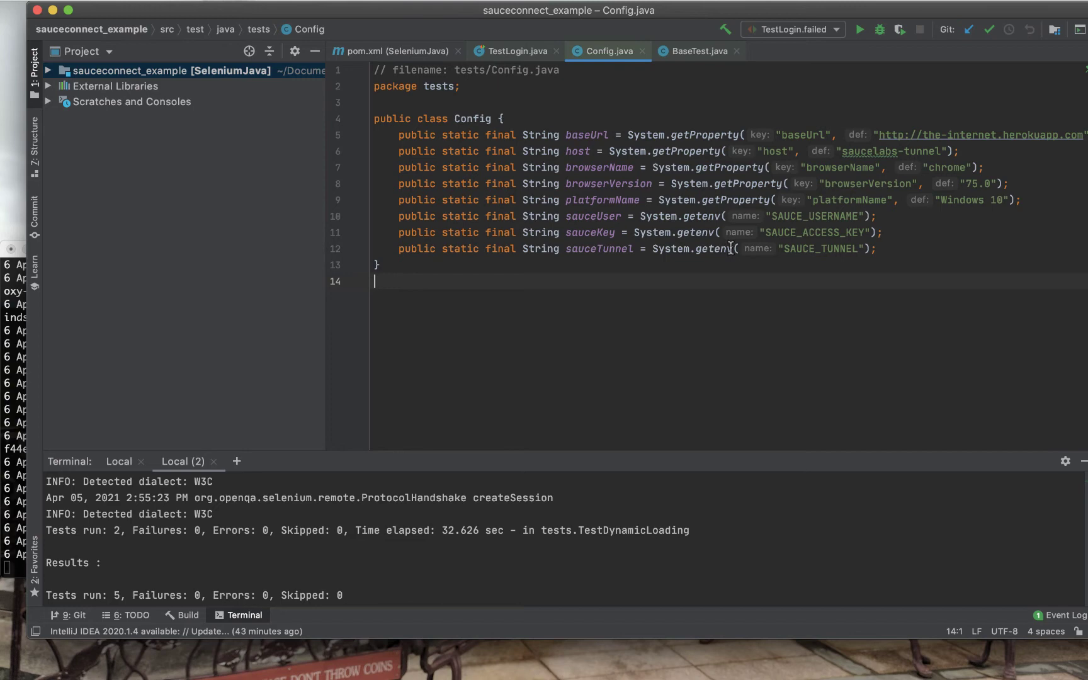
{"action": "left_click_drag", "start_coordinate": [730, 247], "coordinate": [652, 249]}
{"action": "key", "text": "BackSpace"}
{"action": "left_click_drag", "start_coordinate": [740, 248], "coordinate": [672, 248]}
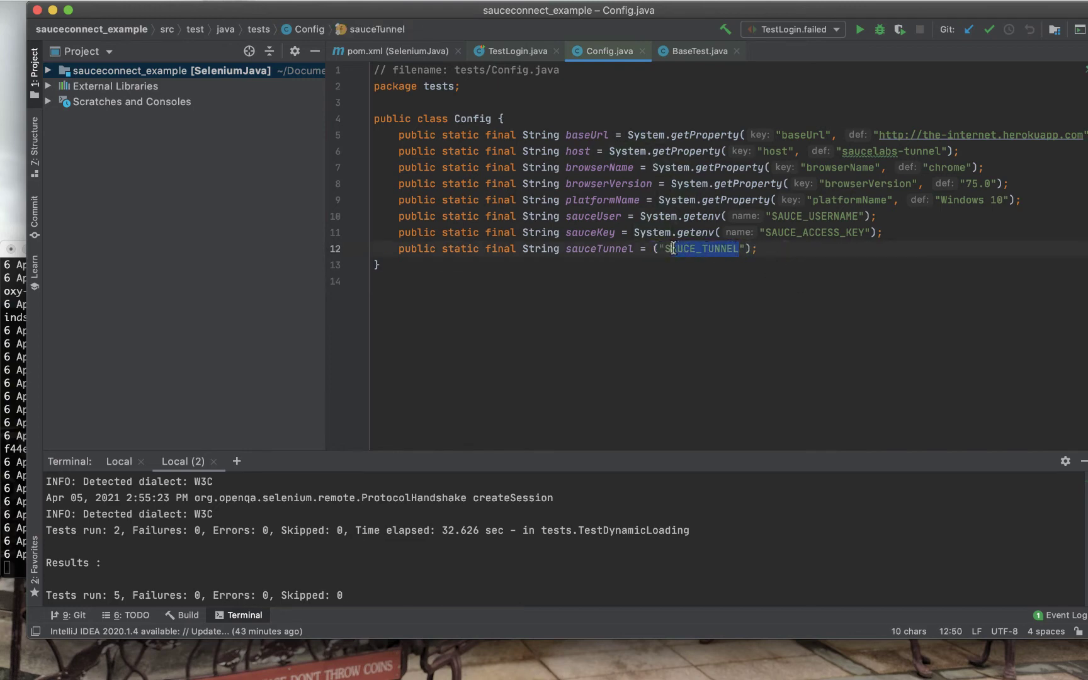
{"action": "double_click", "coordinate": [673, 249]}
{"action": "key", "text": "BackSpace"}
Step: Put the first tunnel's name, "linds-proxy-tunne", into the sauceTunnel string
{"action": "key", "text": "super+Tab"}
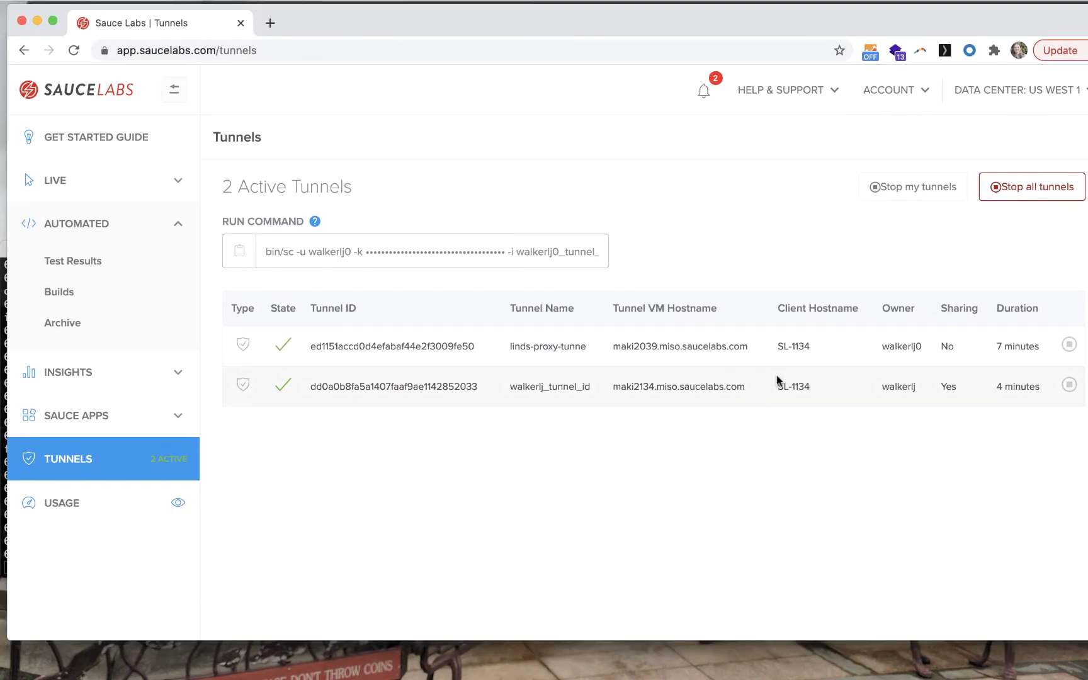
{"action": "left_click_drag", "start_coordinate": [587, 352], "coordinate": [507, 347]}
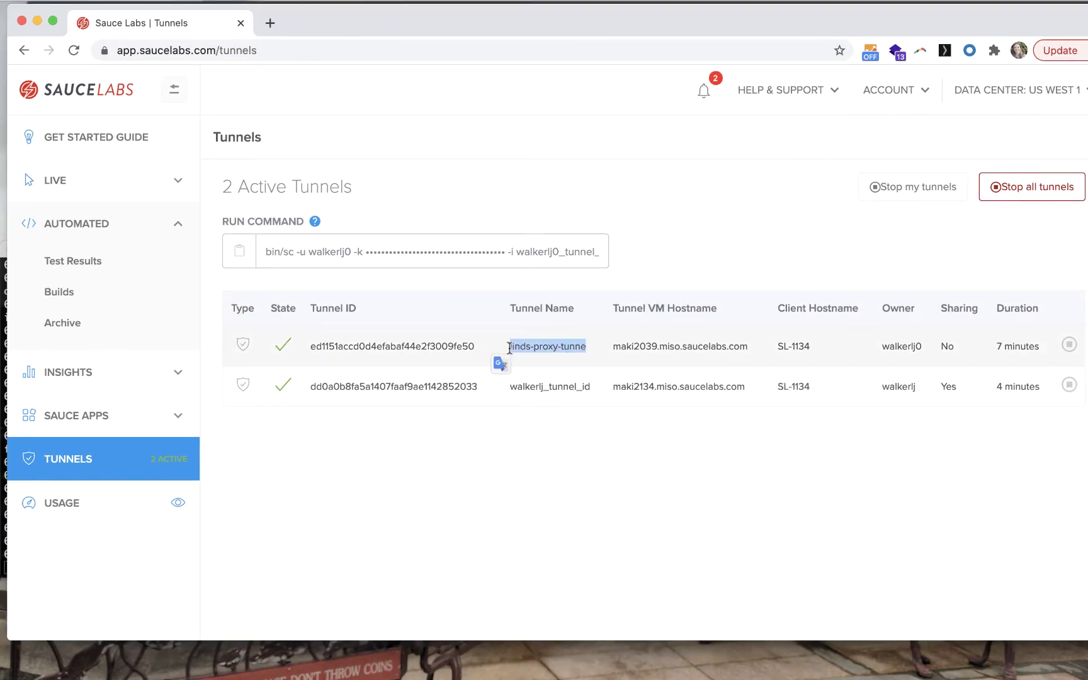
{"action": "left_click", "coordinate": [37, 22]}
{"action": "type", "text": "t"}
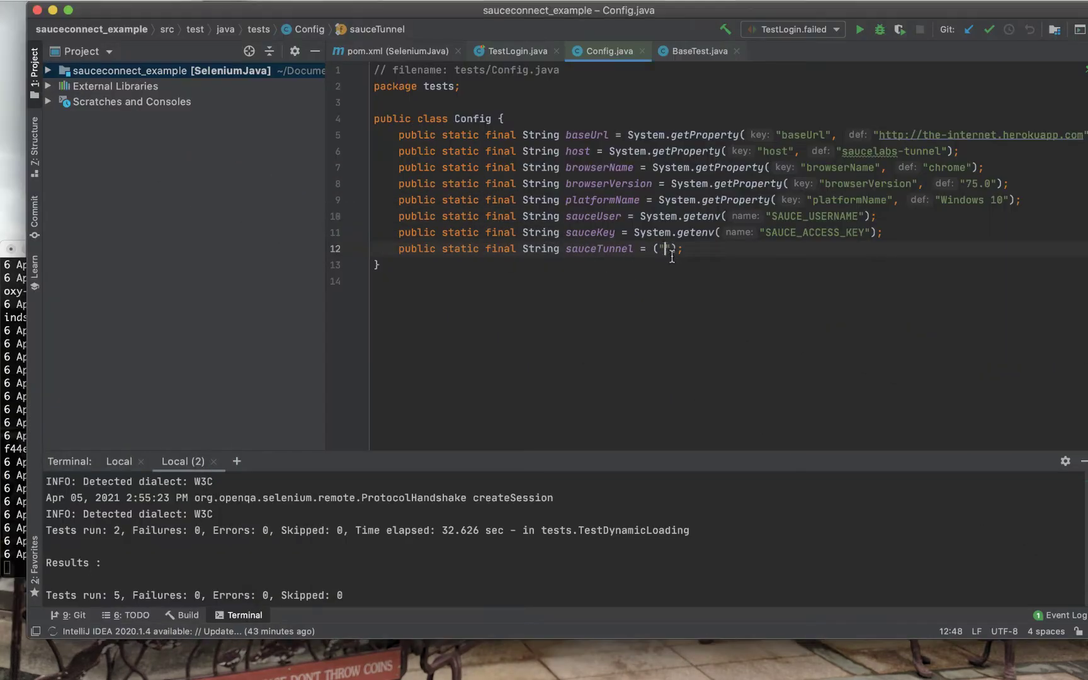
{"action": "type", "text": "\\tlinds-proxy-tunne"}
{"action": "key", "text": "BackSpace"}
{"action": "key", "text": "BackSpace"}
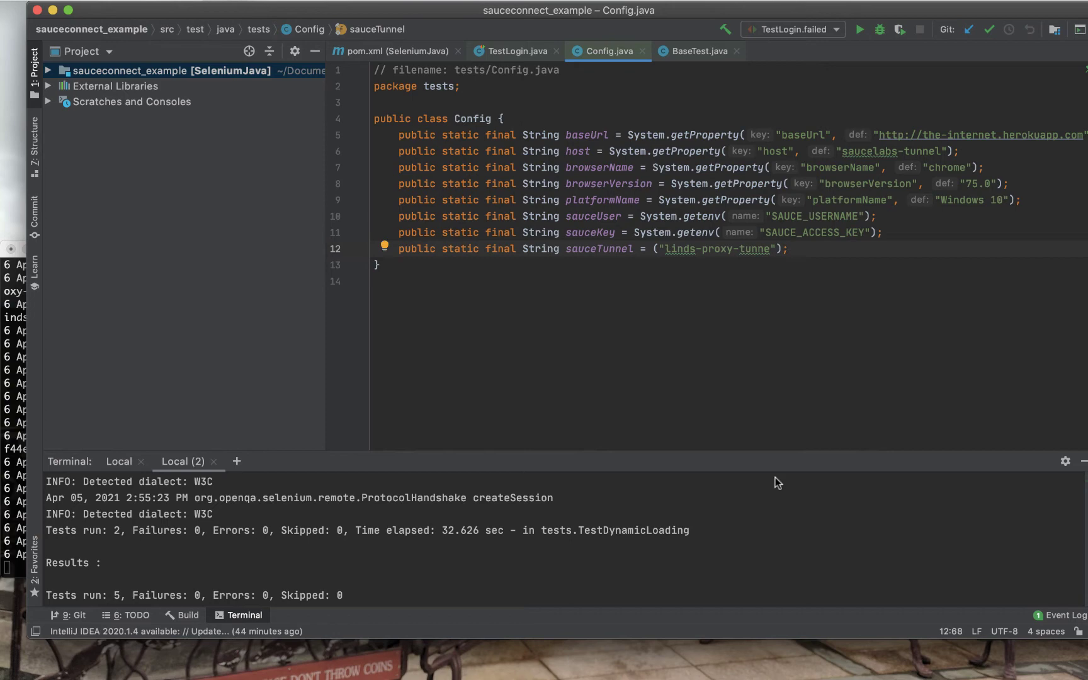
{"action": "scroll", "coordinate": [462, 561], "scroll_direction": "down", "scroll_amount": 5}
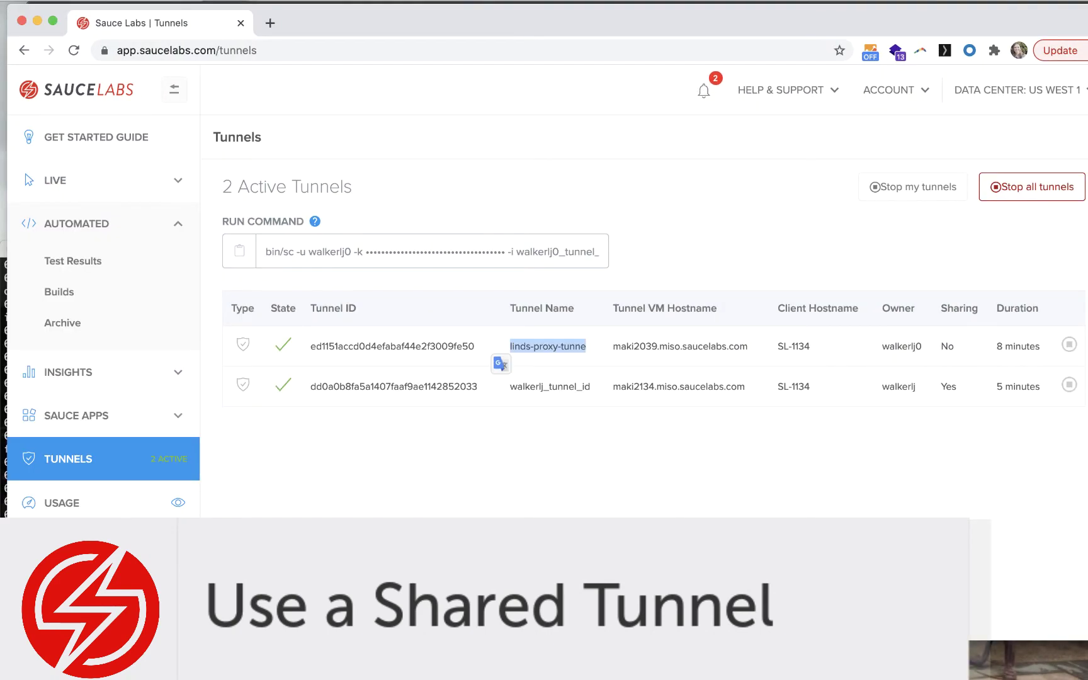
Step: Replace the sauceTunnel string with the shared tunnel name "walkerlj_tunnel_id" and start a new line
{"action": "left_click", "coordinate": [584, 449]}
{"action": "left_click_drag", "start_coordinate": [590, 387], "coordinate": [510, 390]}
{"action": "key", "text": "super+c"}
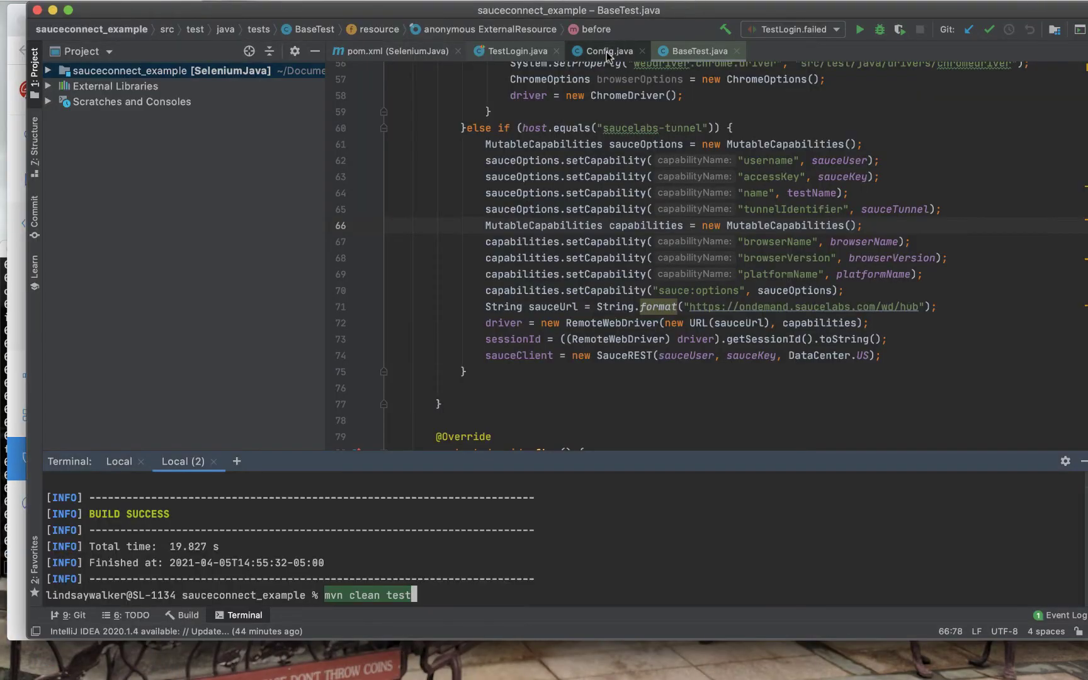
{"action": "left_click", "coordinate": [609, 51]}
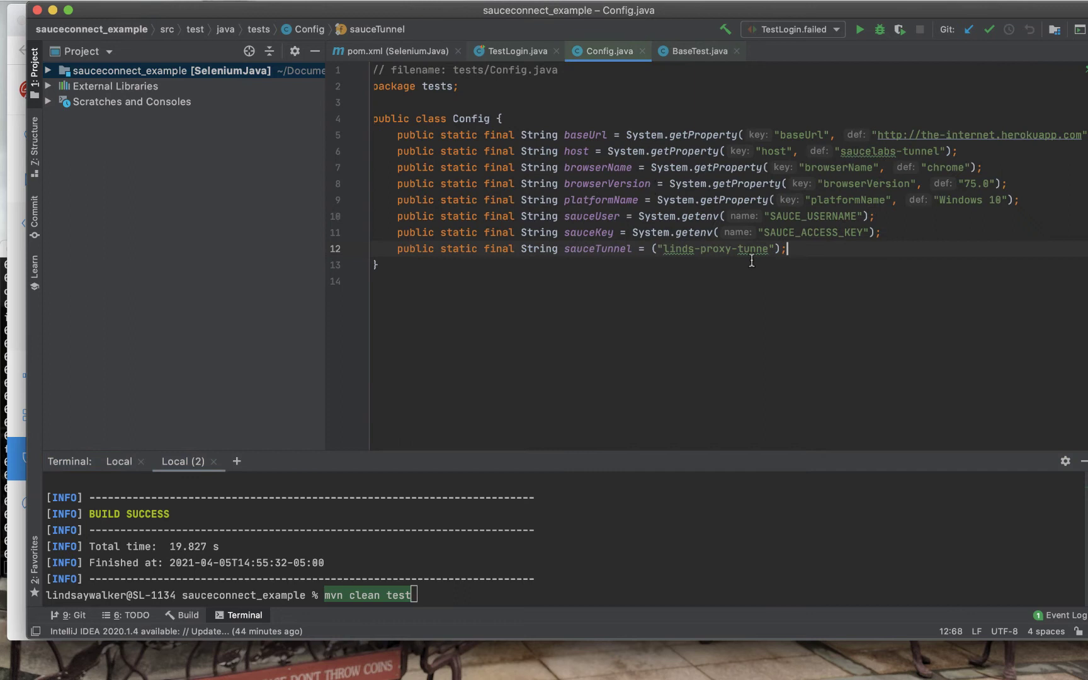
{"action": "left_click_drag", "start_coordinate": [770, 248], "coordinate": [663, 248]}
{"action": "key", "text": "super+v"}
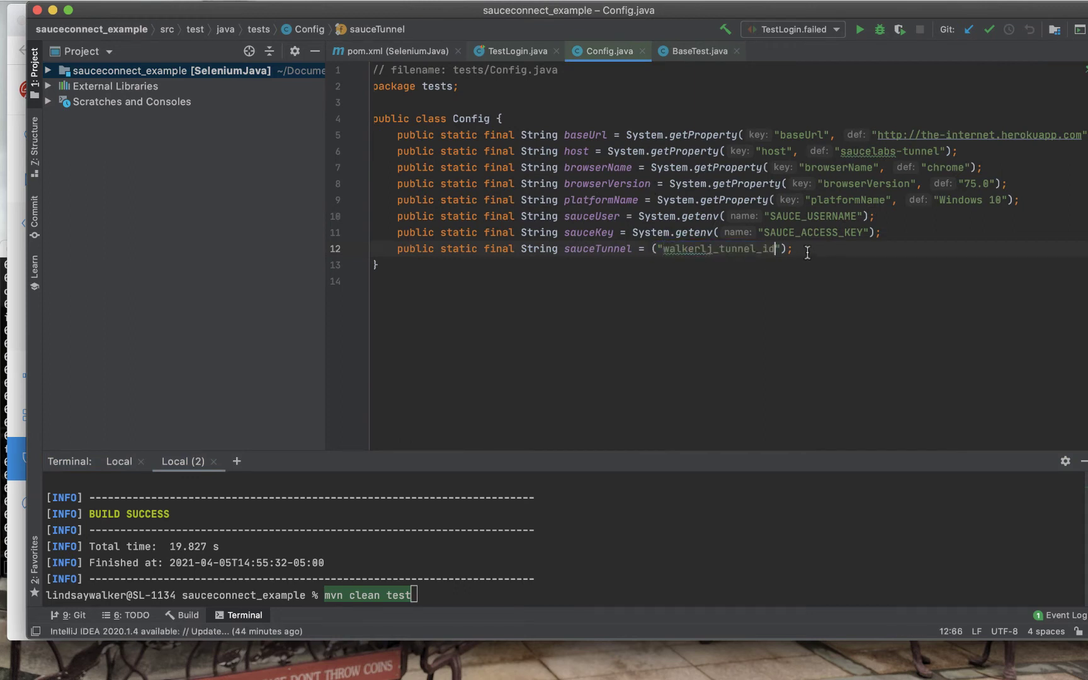
{"action": "key", "text": "Return"}
{"action": "type", "text": "public"}
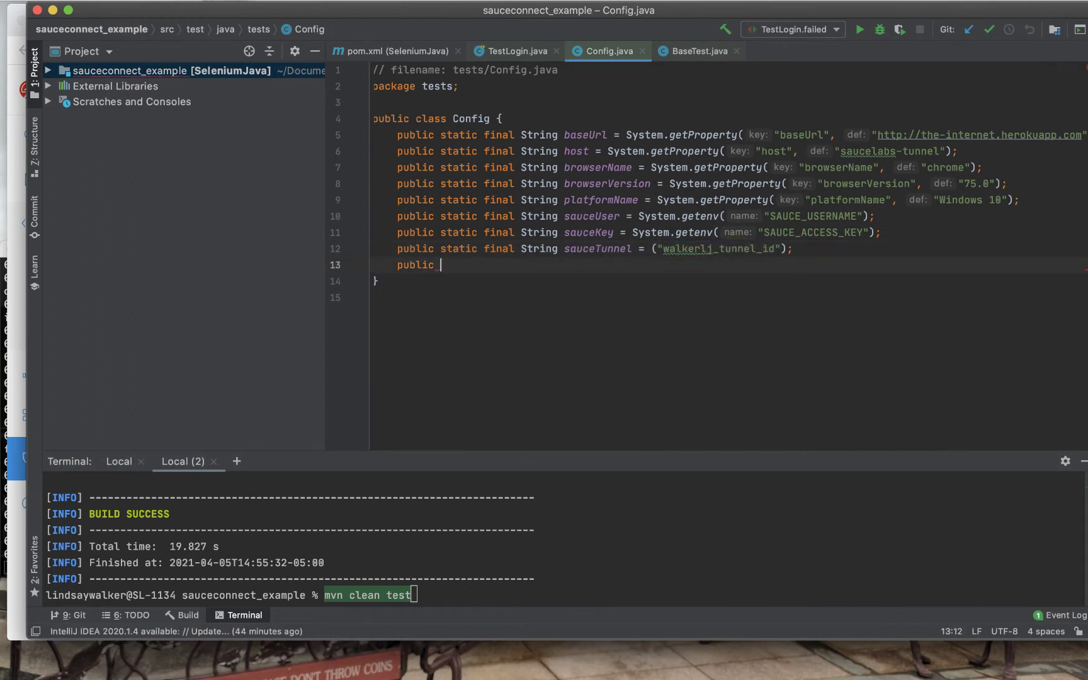
{"action": "type", "text": " static final "}
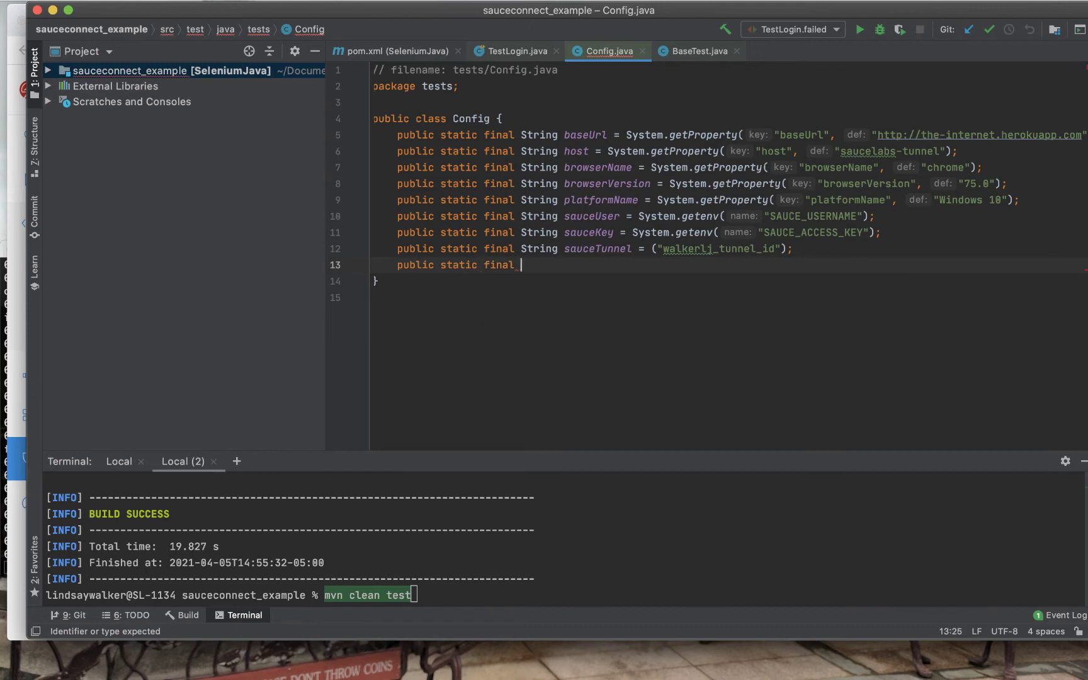
{"action": "type", "text": "St"}
{"action": "key", "text": "Return"}
{"action": "type", "text": "saucePa"}
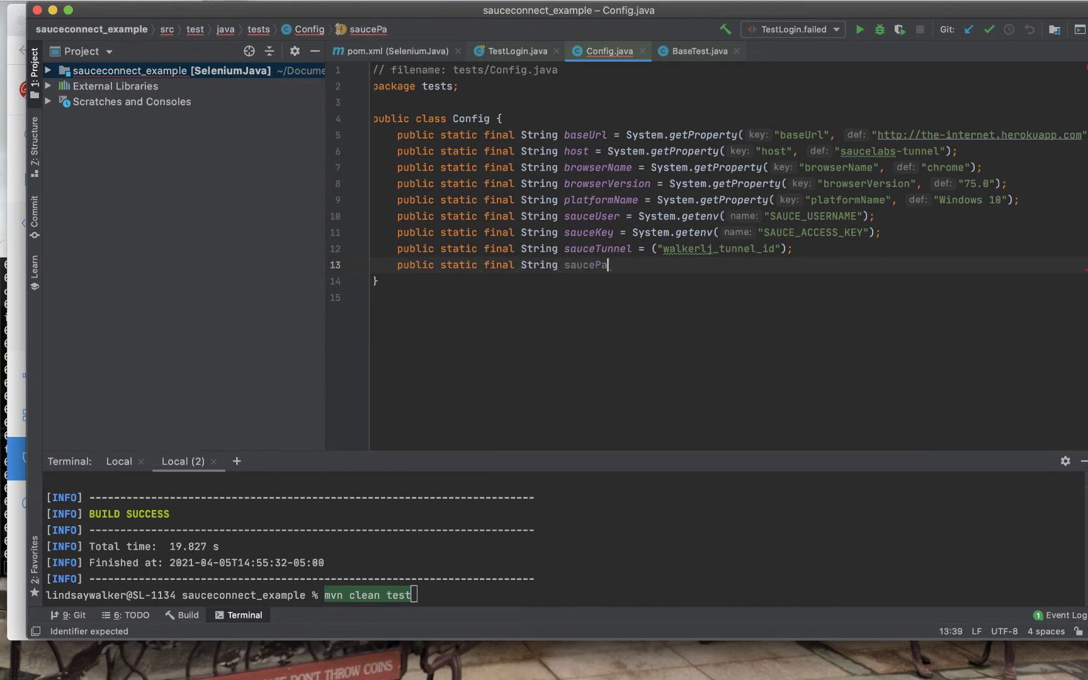
{"action": "type", "text": "rent = (\""}
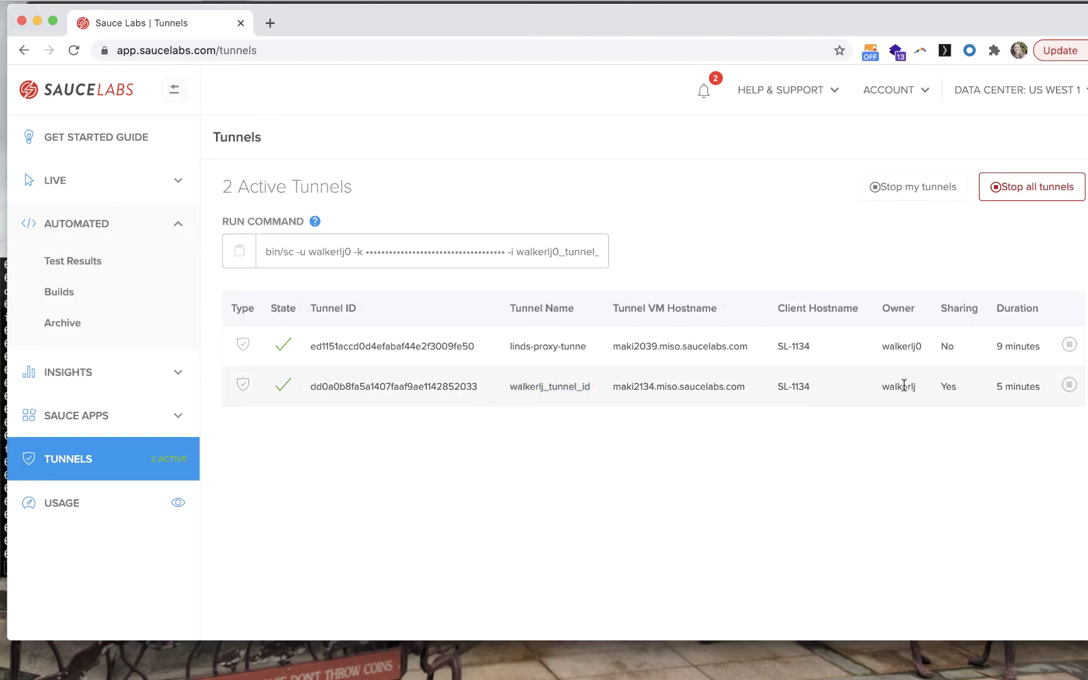
{"action": "left_click_drag", "start_coordinate": [917, 387], "coordinate": [884, 389]}
{"action": "key", "text": "super+c"}
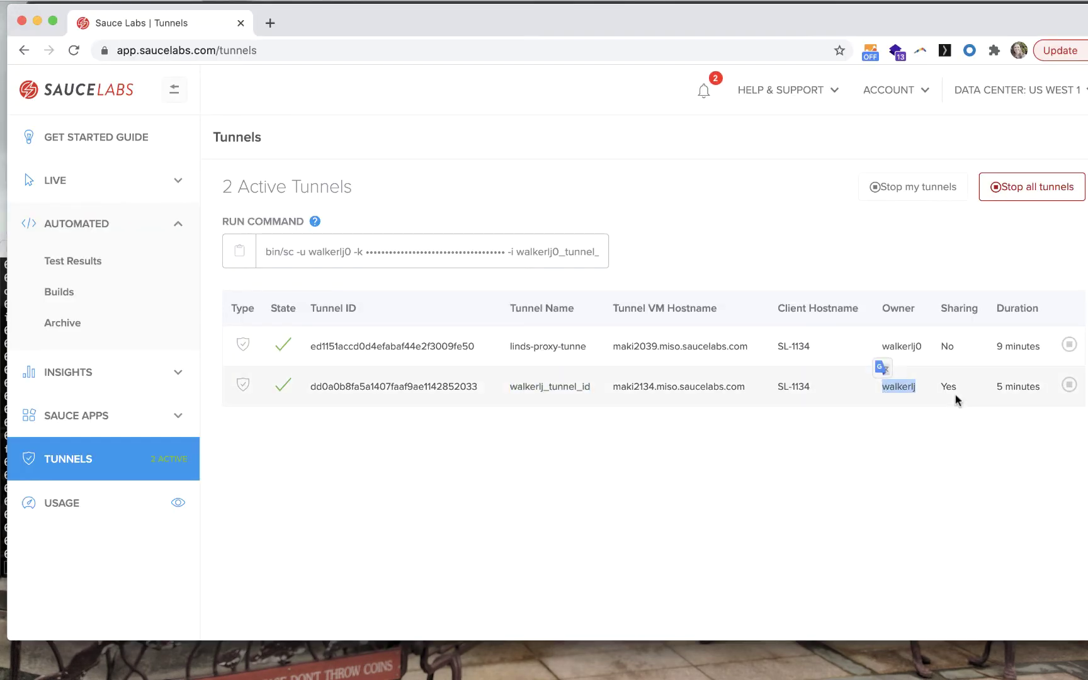
{"action": "key", "text": "super+Tab"}
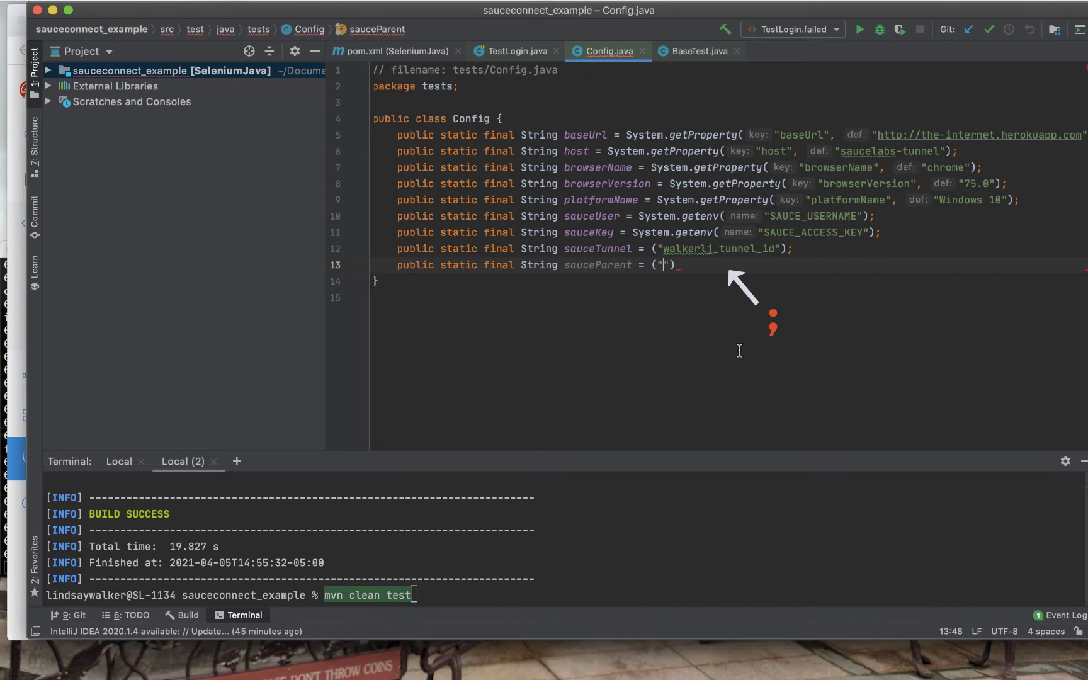
{"action": "key", "text": "super+v"}
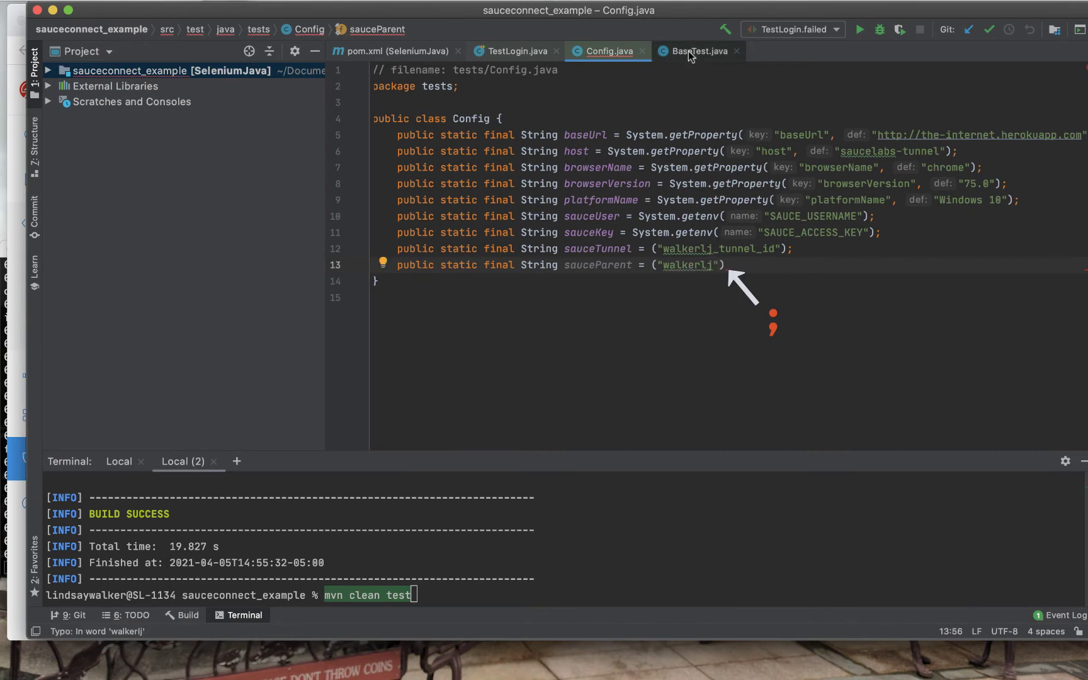
{"action": "left_click", "coordinate": [689, 51]}
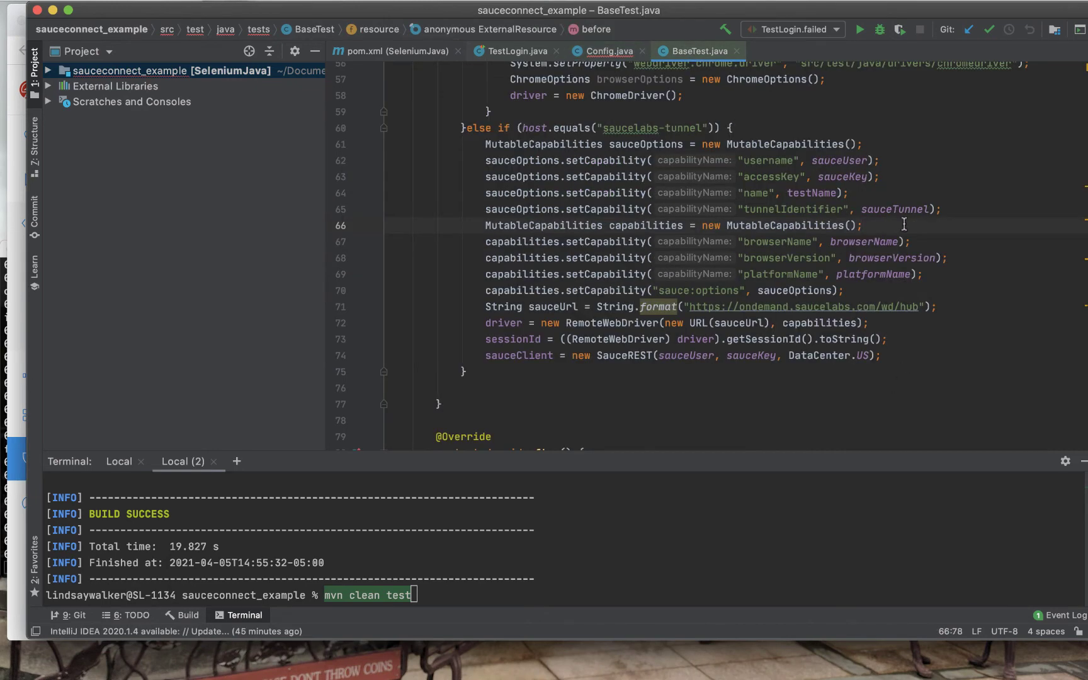
Step: Add a parentTunnel setCapability line using sauceParent below tunnelIdentifier in the tunnel branch
{"action": "left_click", "coordinate": [951, 210]}
{"action": "key", "text": "Return"}
{"action": "type", "text": "sau"}
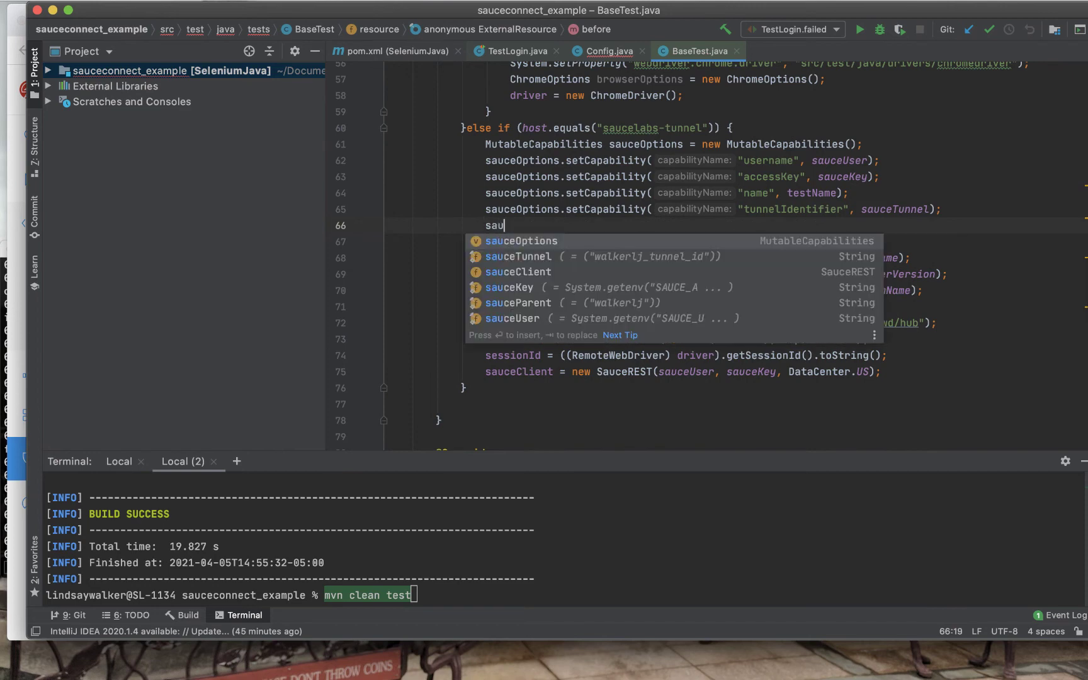
{"action": "type", "text": "ceOption"}
{"action": "key", "text": "Return"}
{"action": "type", "text": ".set"}
{"action": "key", "text": "Return"}
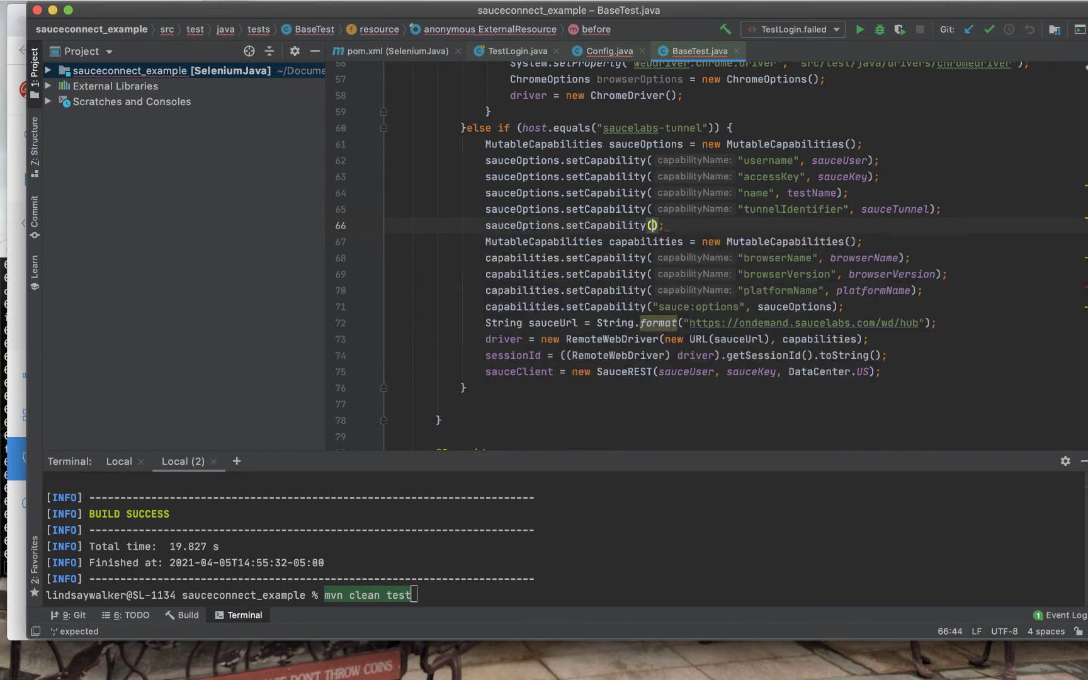
{"action": "type", "text": "\"pa"}
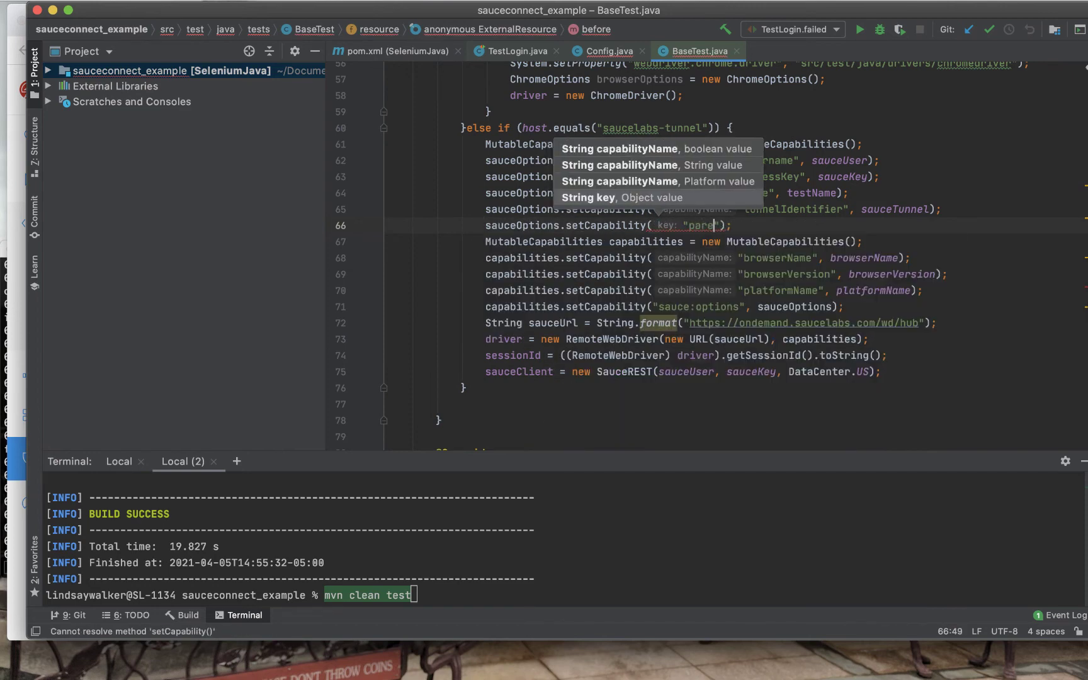
{"action": "type", "text": "rentTunnel\""}
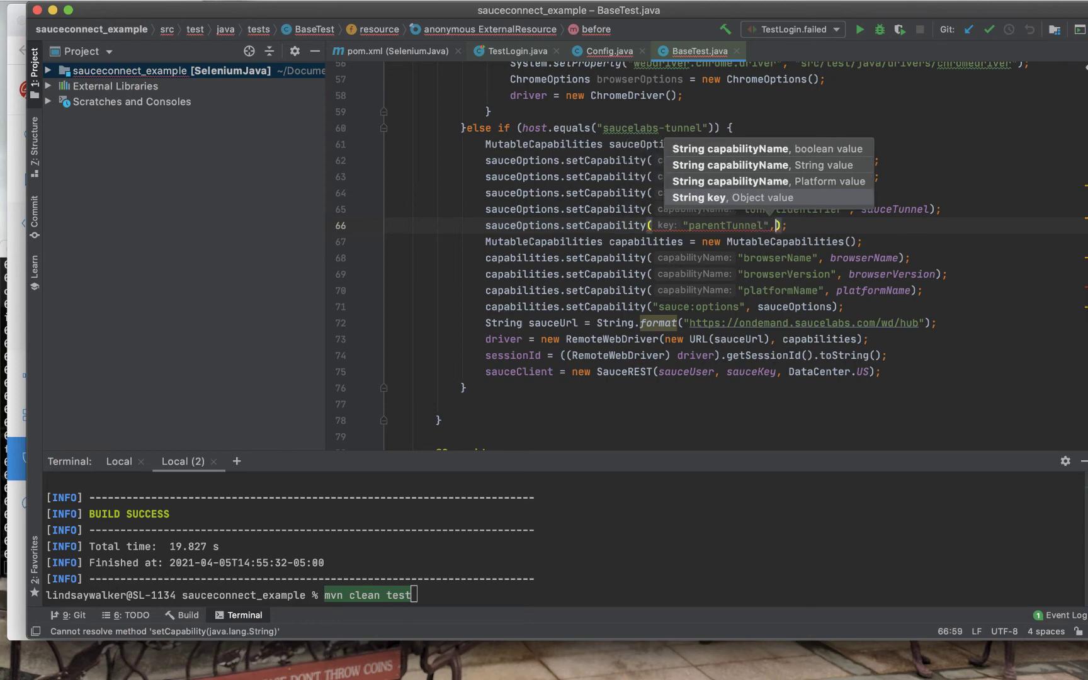
{"action": "type", "text": ", "}
{"action": "type", "text": " s"}
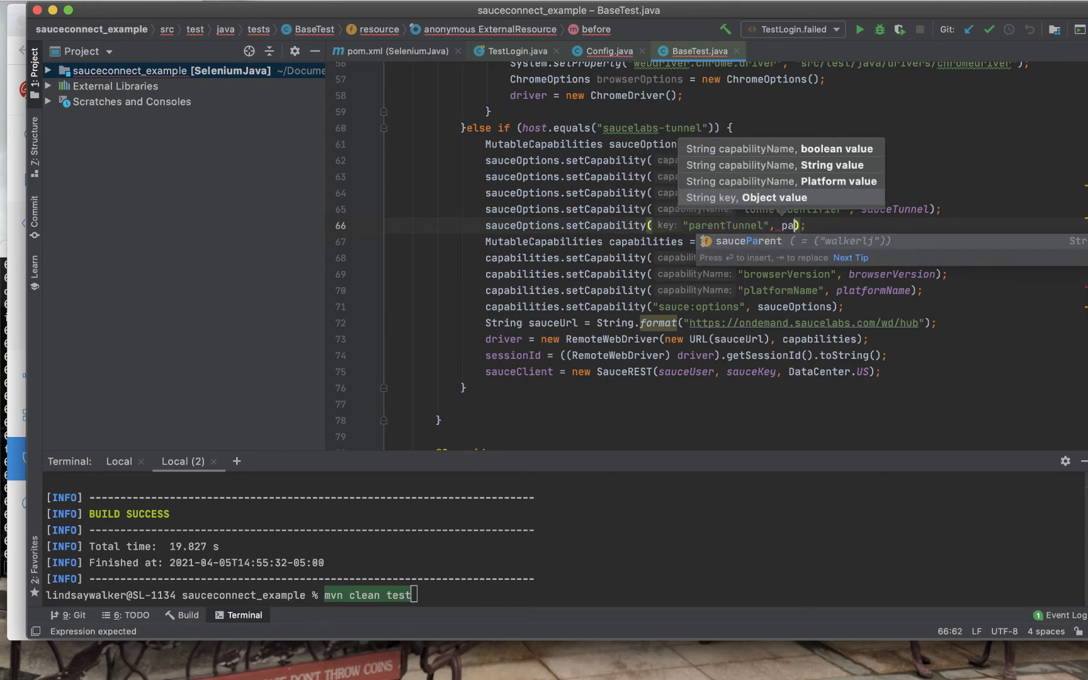
{"action": "type", "text": "a"}
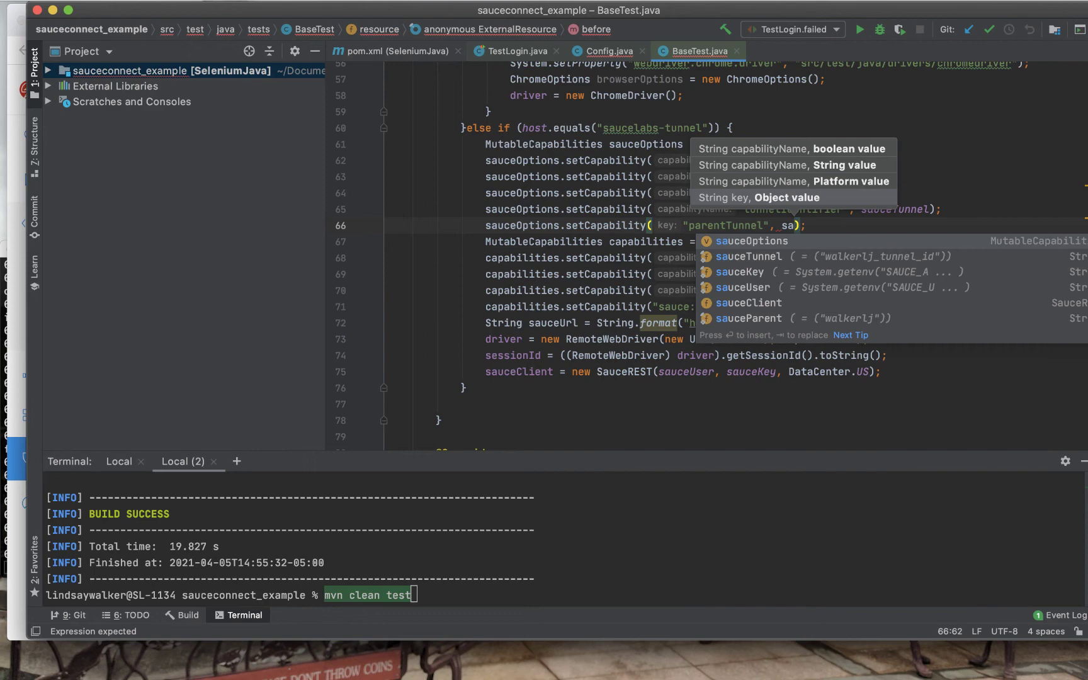
{"action": "type", "text": "uceP"}
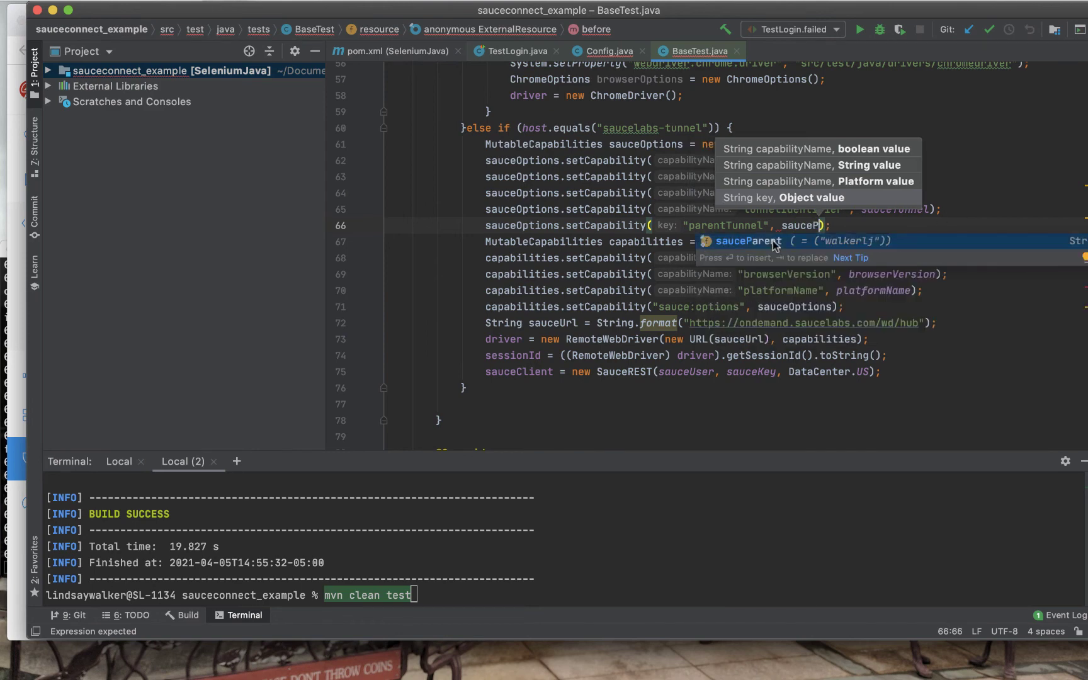
{"action": "key", "text": "Return"}
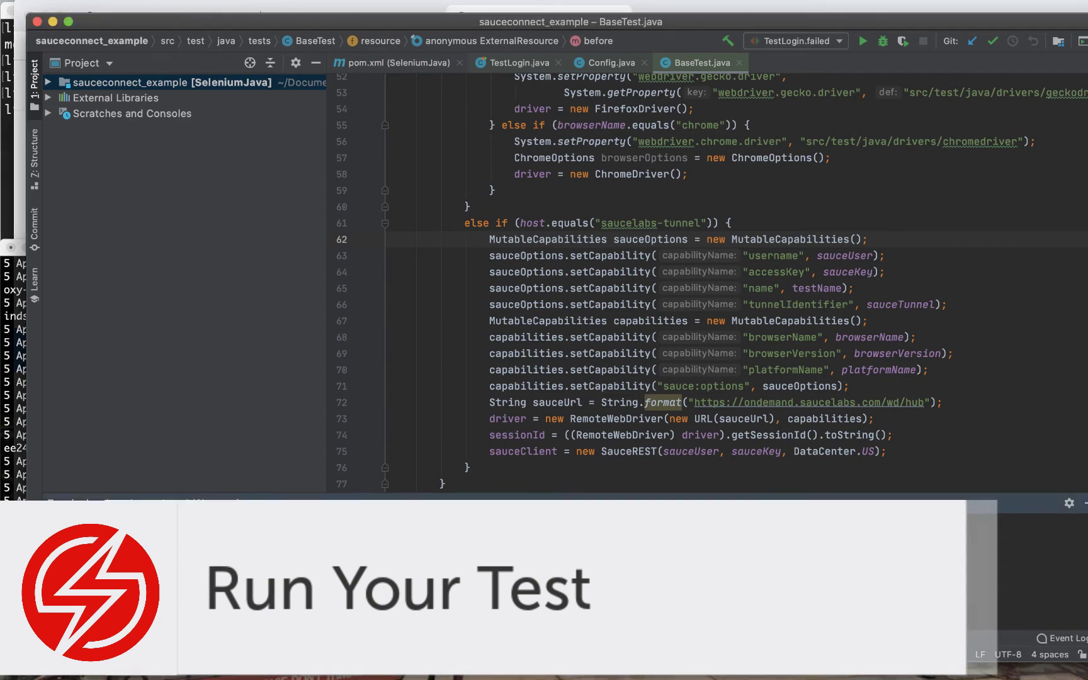
{"action": "type", "text": "clea"}
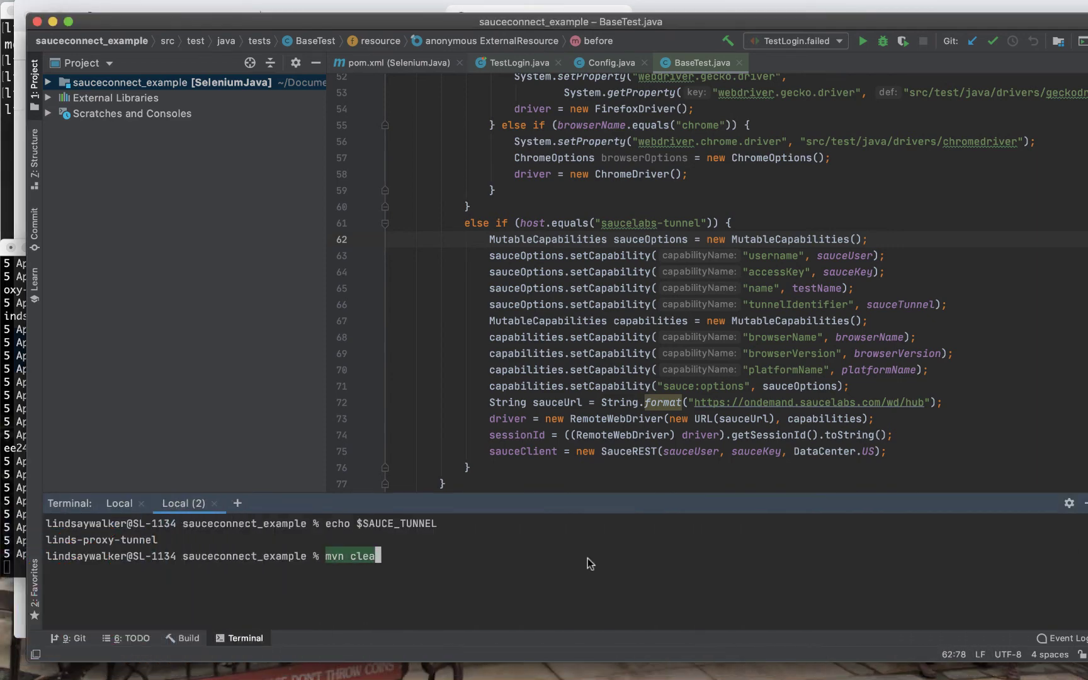
{"action": "type", "text": "n test"}
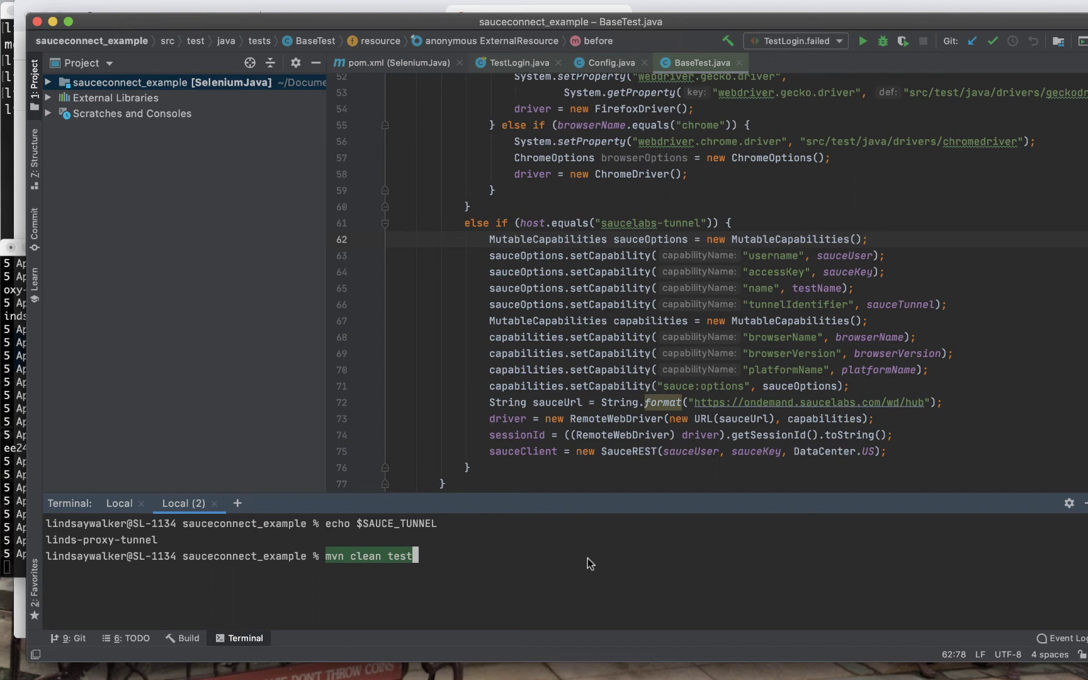
{"action": "type", "text": " -"}
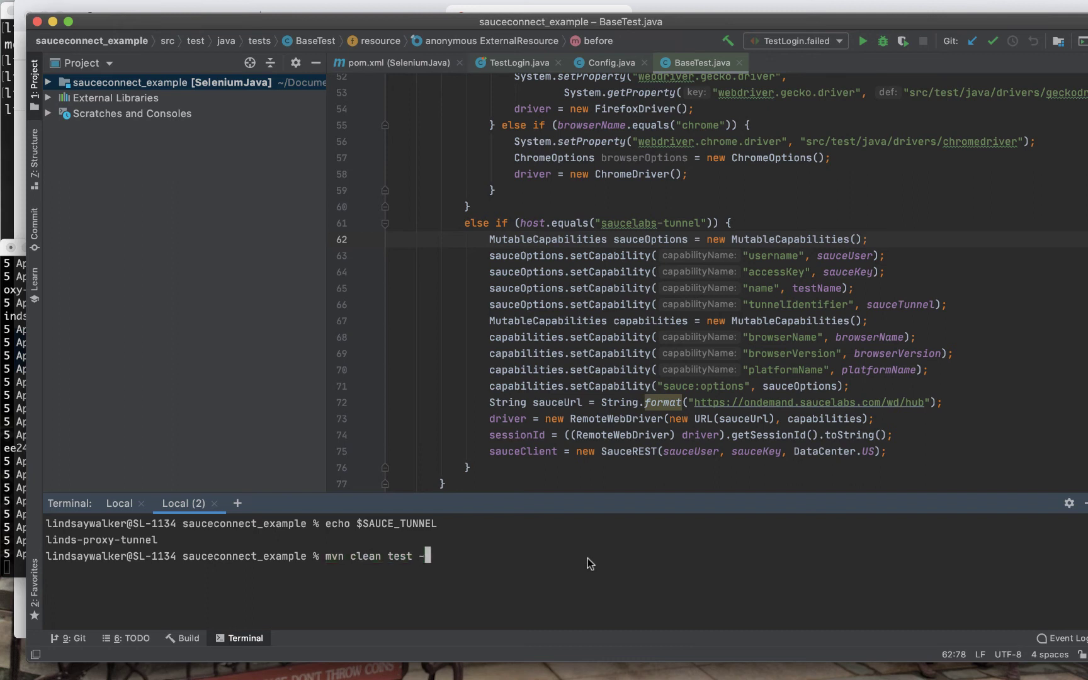
{"action": "type", "text": "Dhost"}
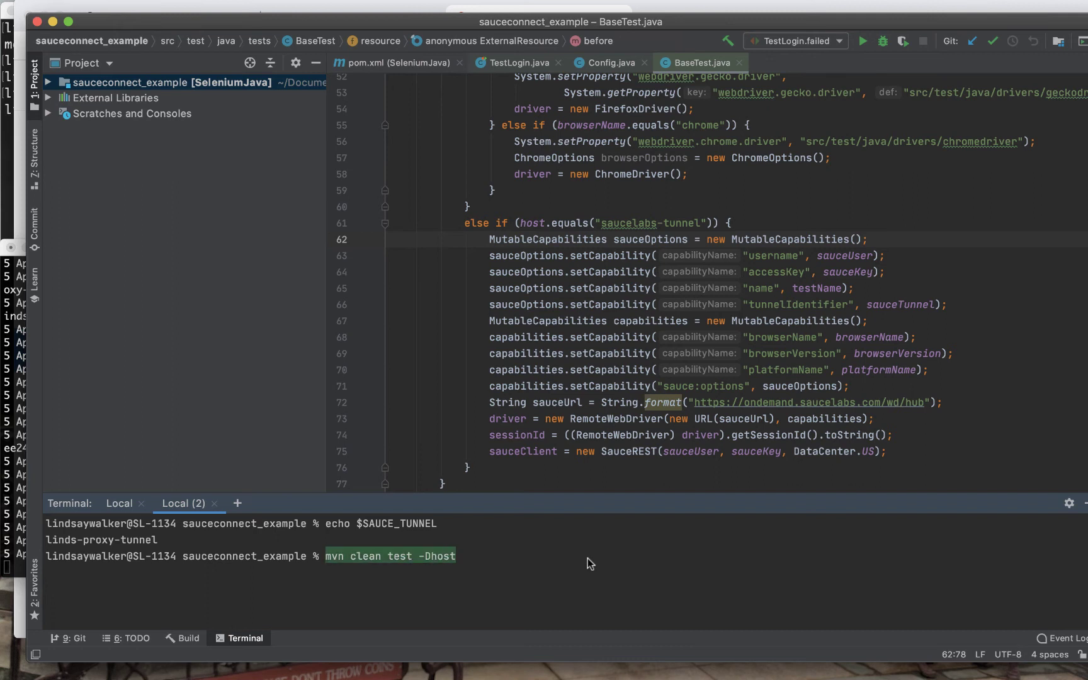
{"action": "type", "text": "=saucelabs"}
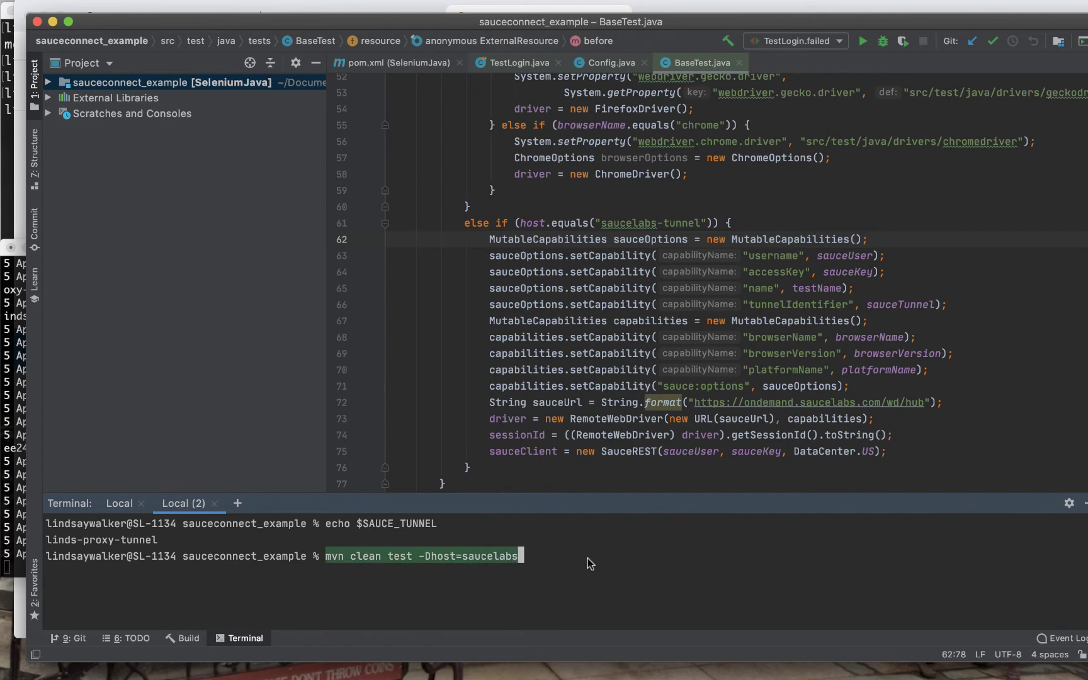
{"action": "type", "text": "-tunna"}
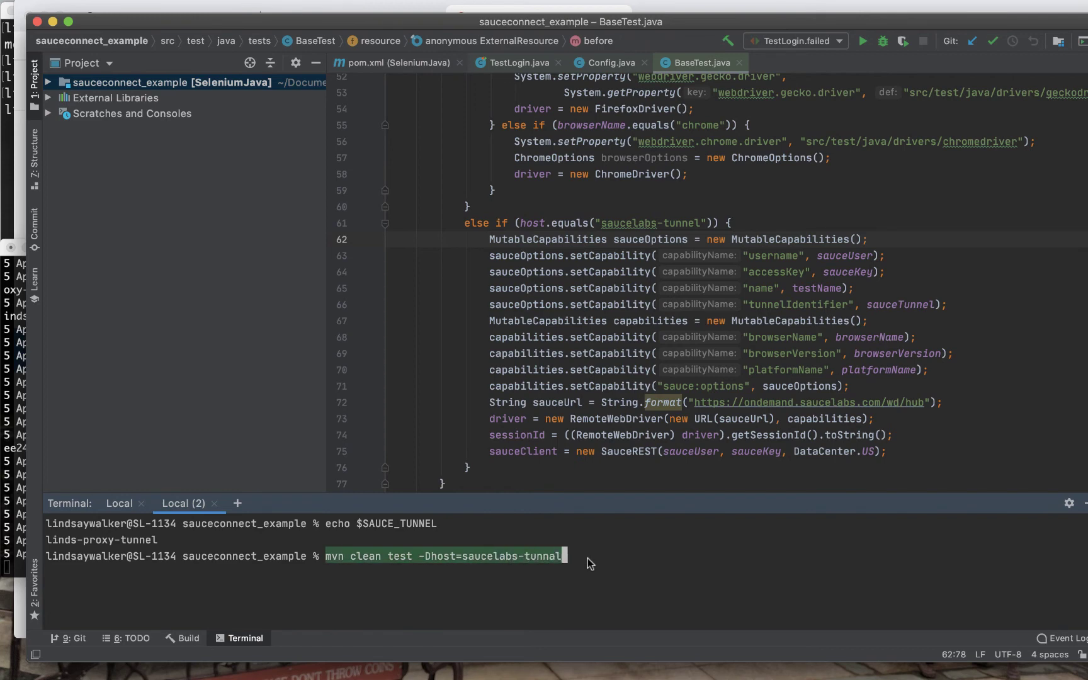
Step: Run 'mvn clean test -Dhost=saucelabs-tunnel' in the terminal: 5 tests pass with BUILD SUCCESS
{"action": "key", "text": "BackSpace"}
{"action": "type", "text": "el"}
{"action": "left_click", "coordinate": [603, 64]}
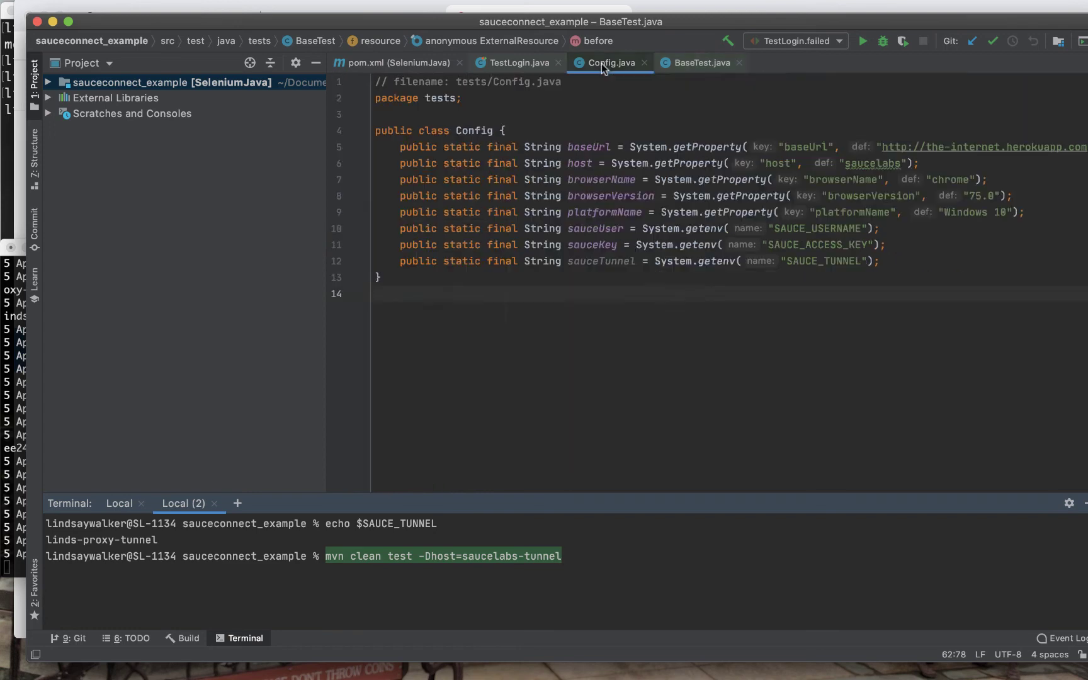
{"action": "key", "text": "ctrl+Tab"}
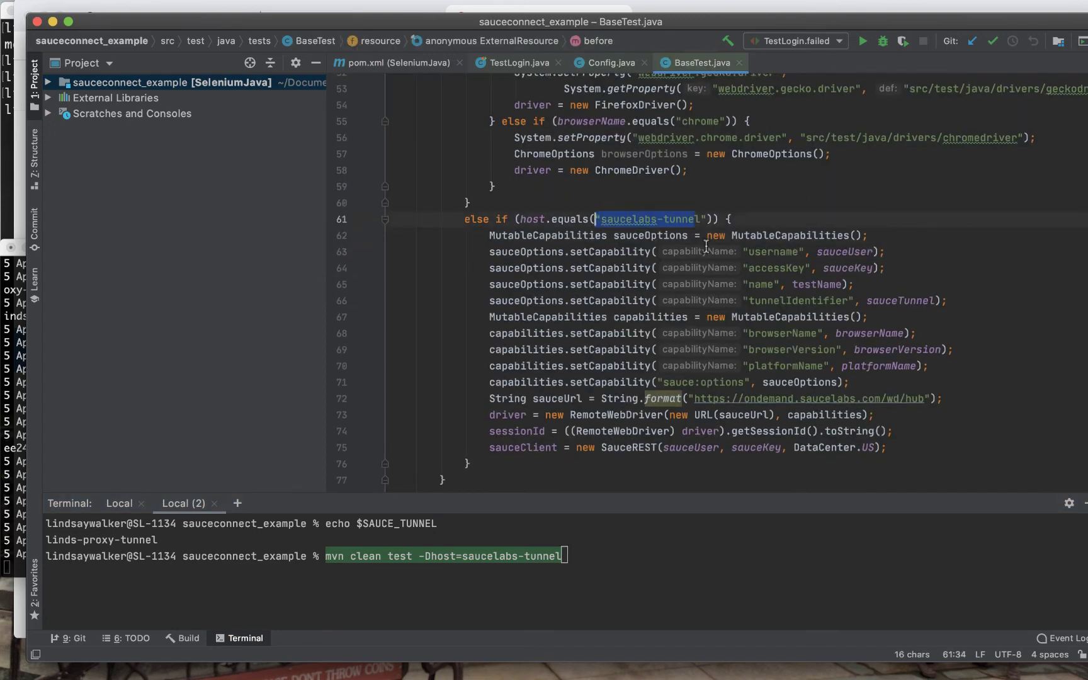
{"action": "left_click", "coordinate": [607, 561]}
{"action": "key", "text": "Return"}
{"action": "left_click_drag", "start_coordinate": [629, 493], "coordinate": [630, 369]}
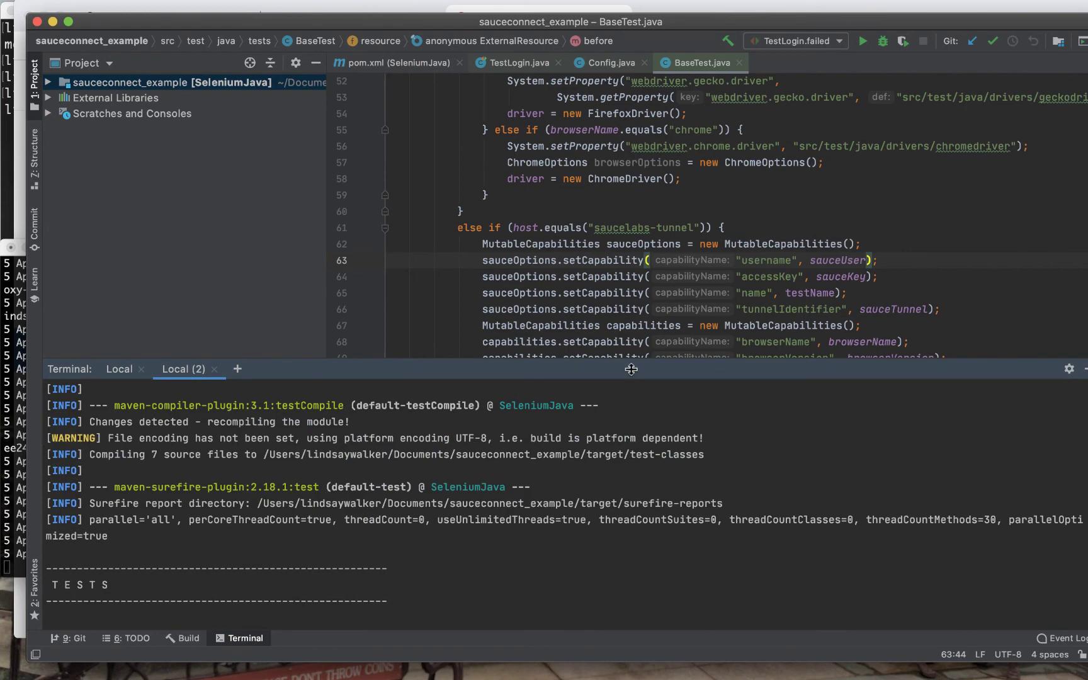
Step: Confirm the active tunnel and five completed runs in Sauce Labs Test Results, then resize the IDE terminal
{"action": "left_click", "coordinate": [654, 7]}
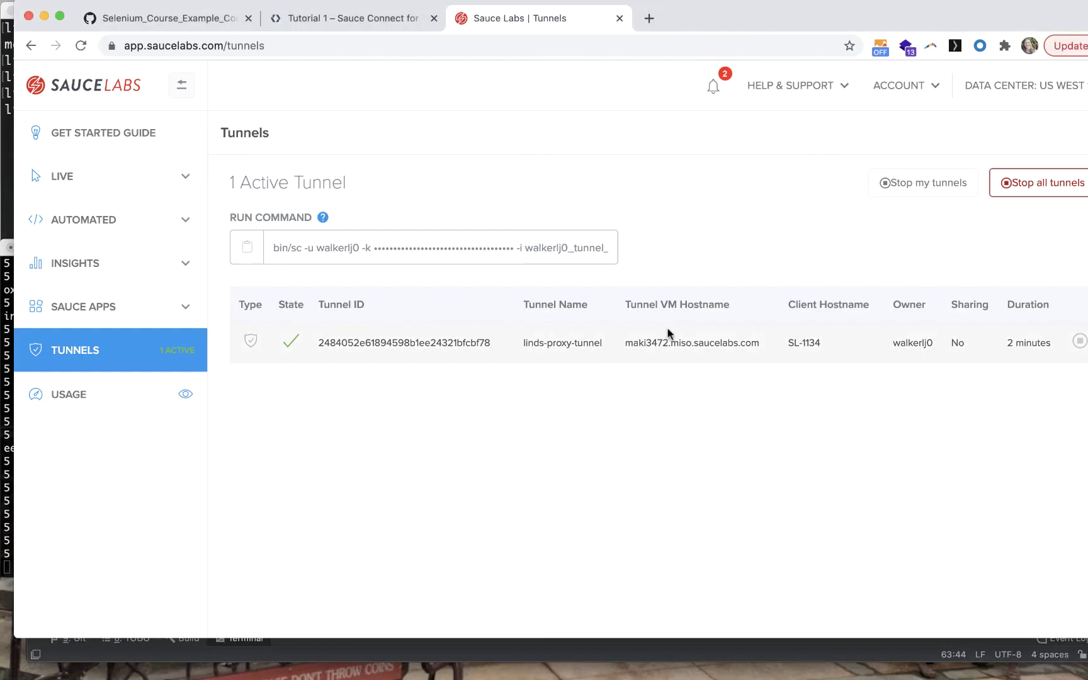
{"action": "left_click", "coordinate": [132, 219]}
{"action": "left_click", "coordinate": [124, 257]}
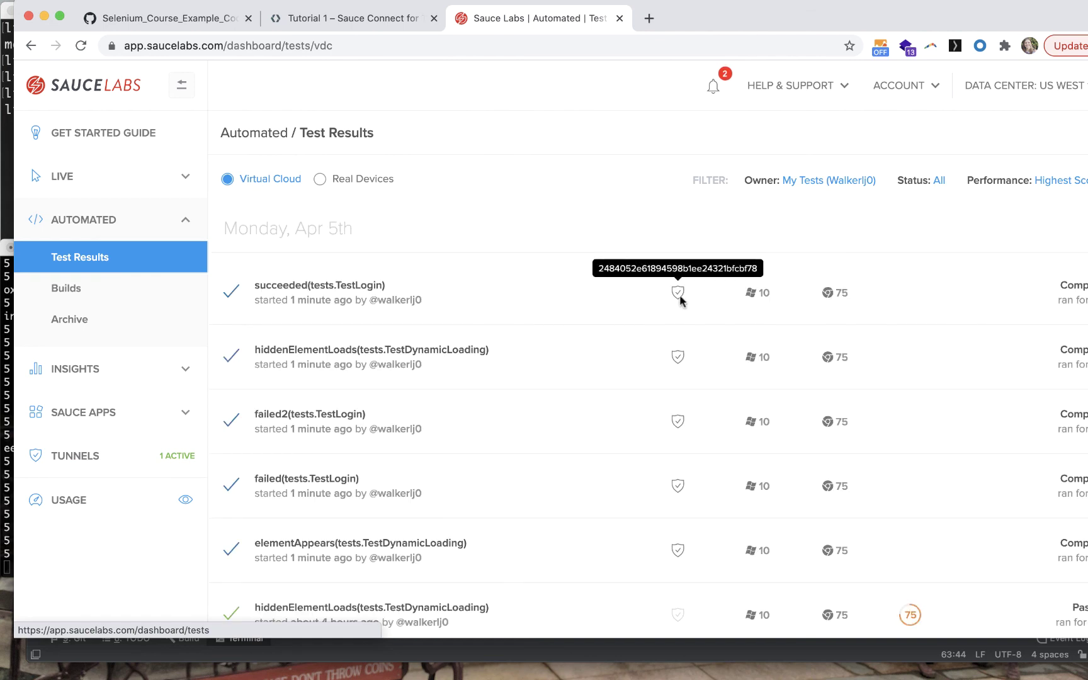
{"action": "left_click", "coordinate": [634, 651]}
{"action": "left_click_drag", "start_coordinate": [598, 367], "coordinate": [598, 483]}
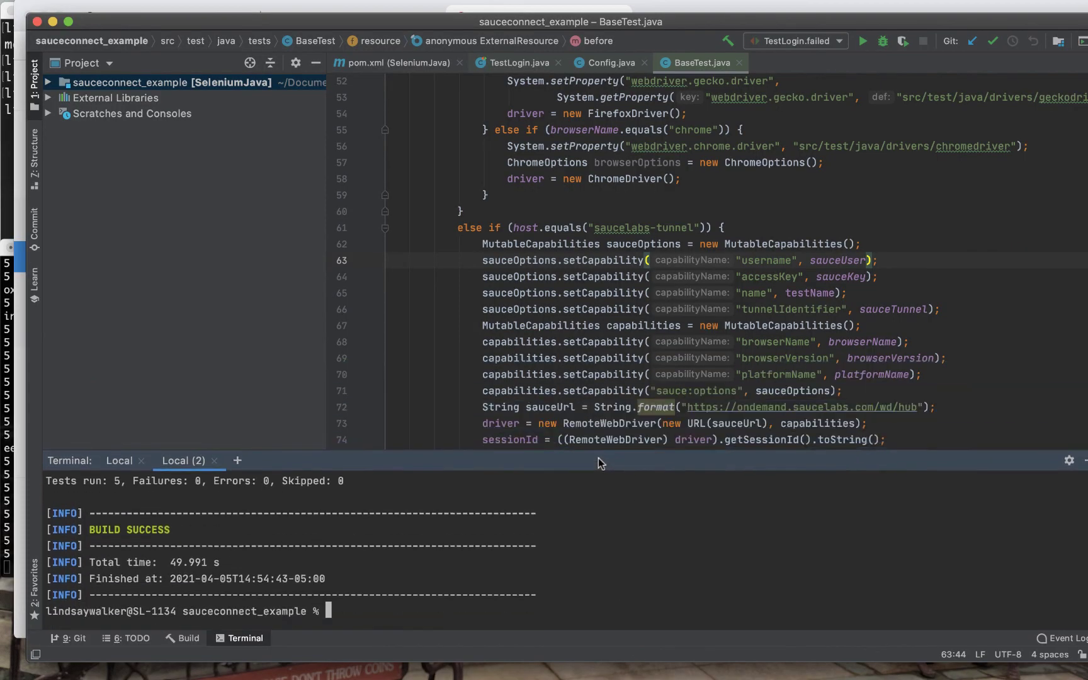
Step: Change Config's default host to 'saucelabs-tunnel' and rerun mvn clean test in a cleared terminal
{"action": "left_click", "coordinate": [614, 66]}
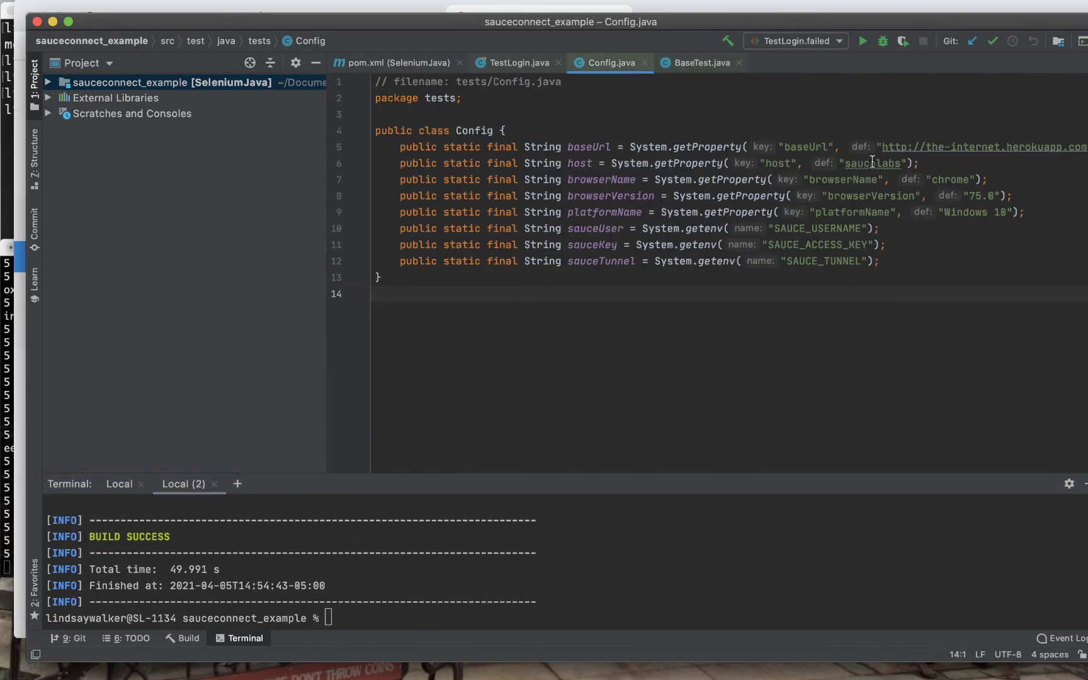
{"action": "left_click", "coordinate": [902, 164]}
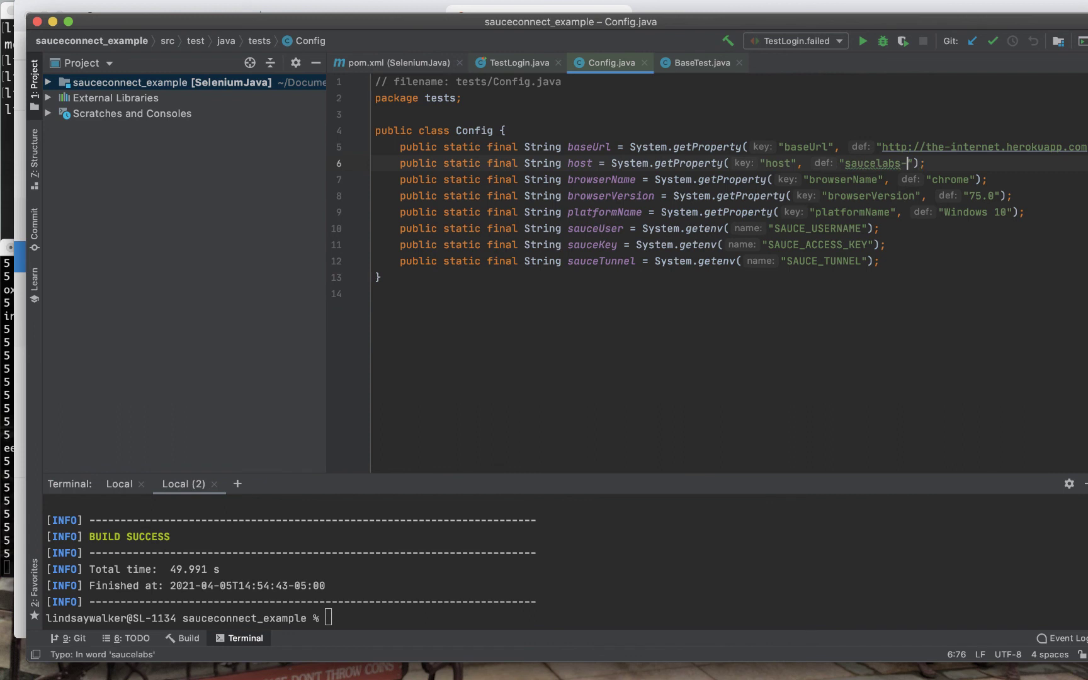
{"action": "type", "text": "-tunnel"}
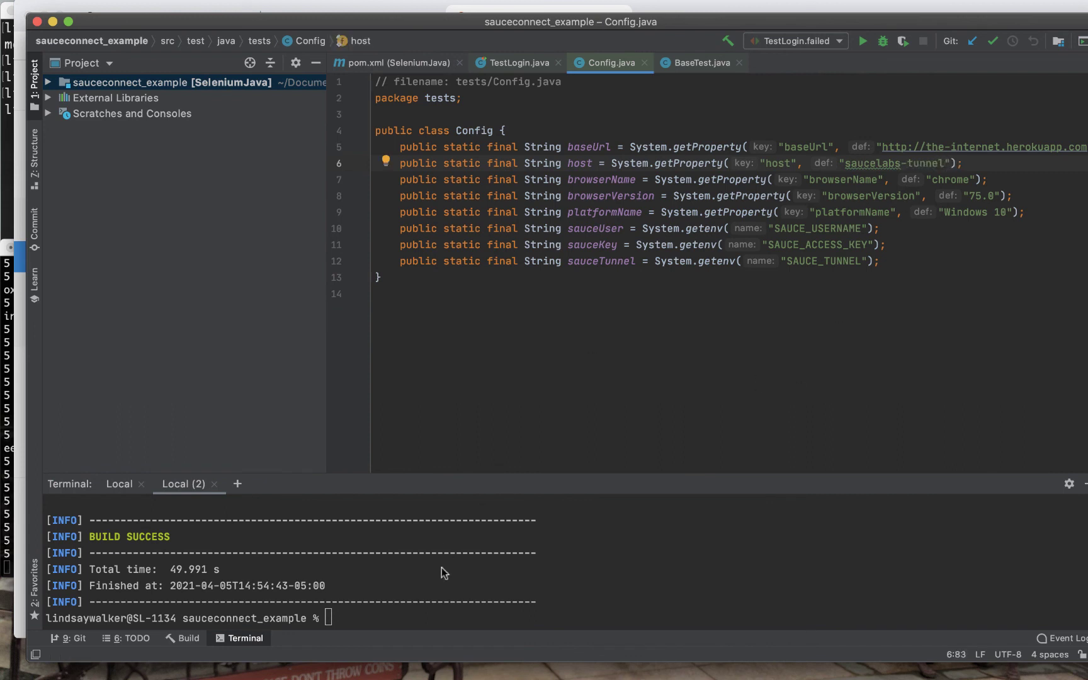
{"action": "left_click", "coordinate": [372, 621]}
{"action": "type", "text": "clear"}
{"action": "key", "text": "Return"}
{"action": "type", "text": "vn"}
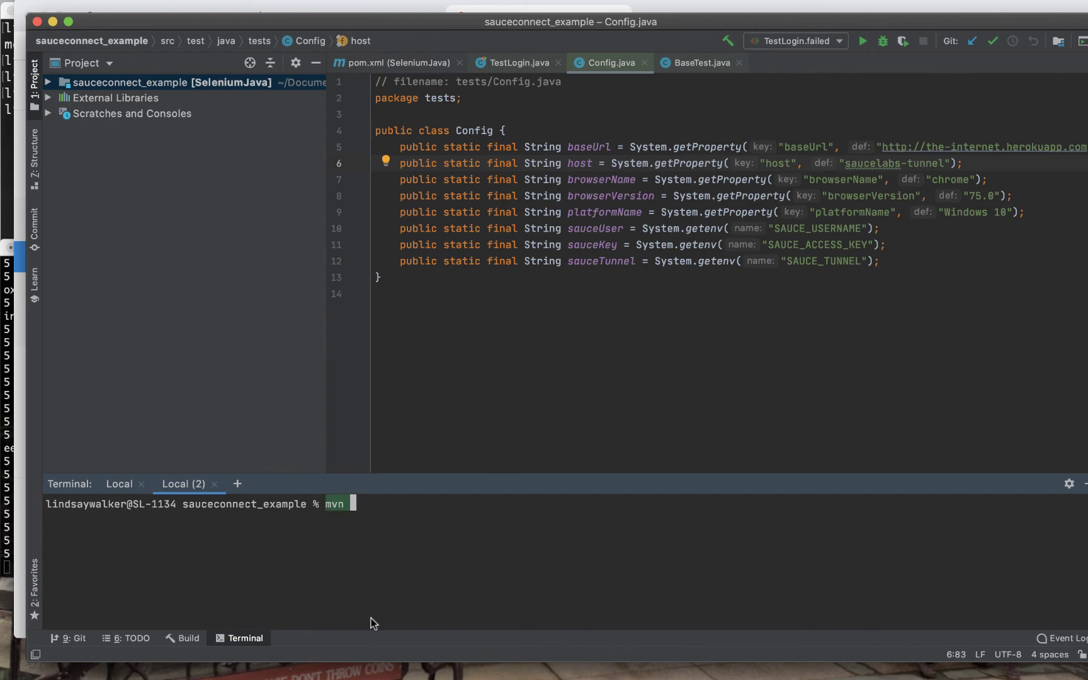
{"action": "type", "text": " clean test"}
{"action": "key", "text": "Return"}
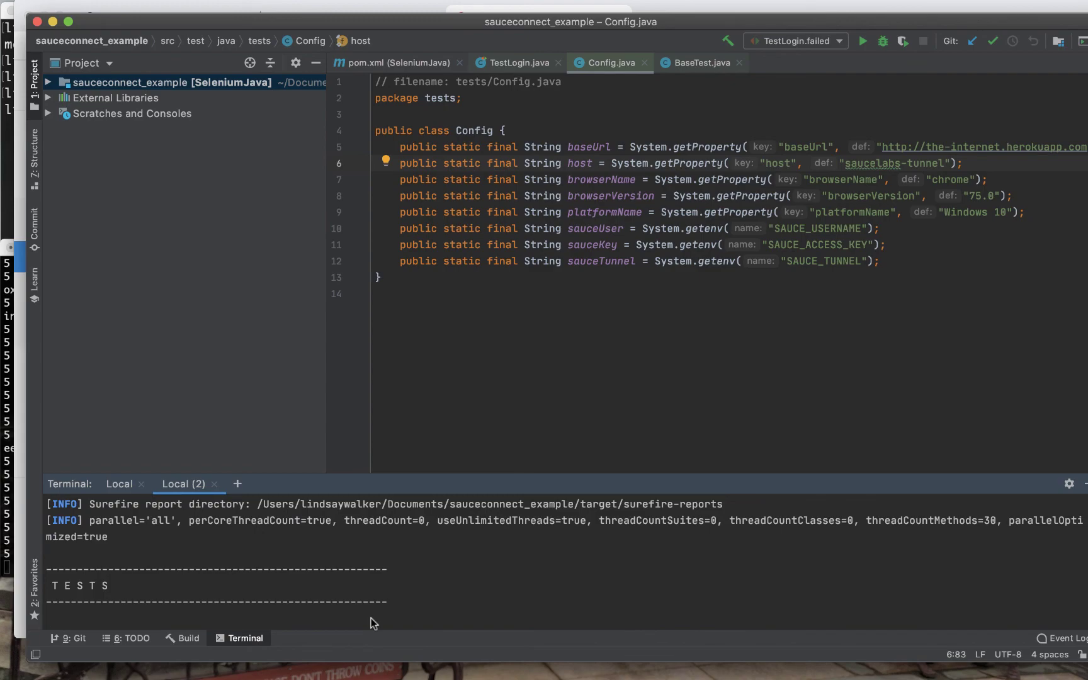
{"action": "key", "text": "super+Tab"}
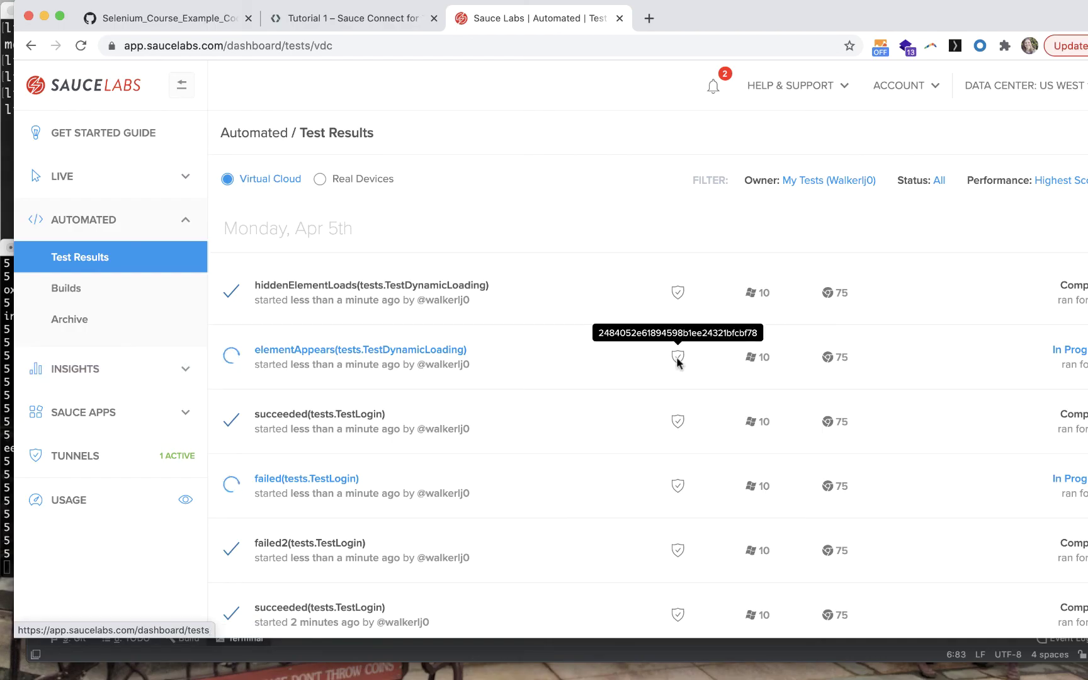